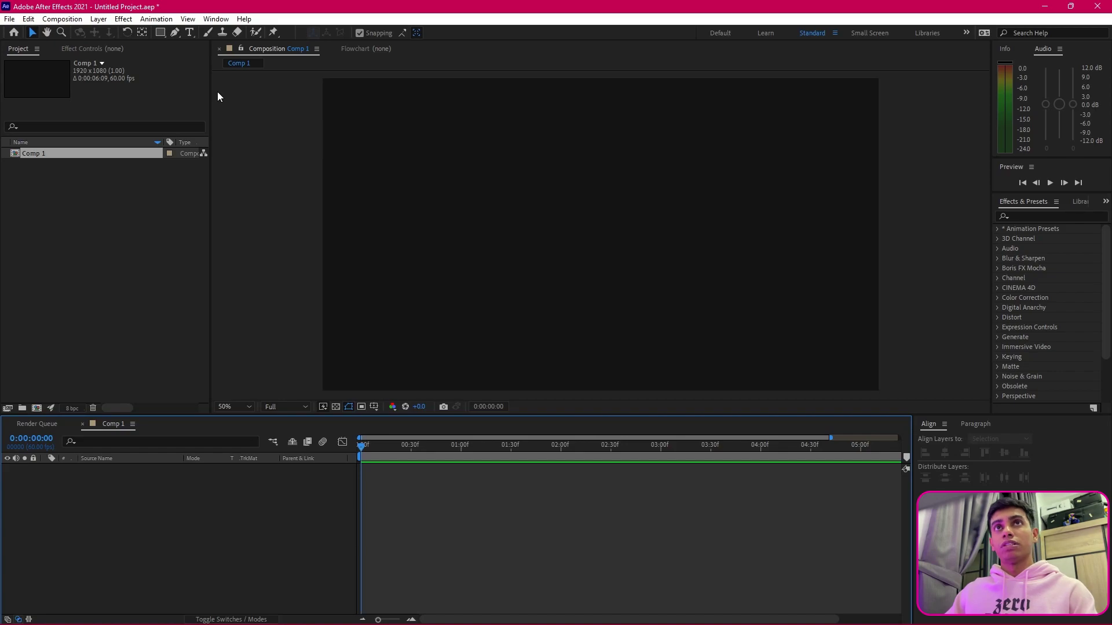
- Draw a rectangle shape layer covering the entire composition
click(89, 20)
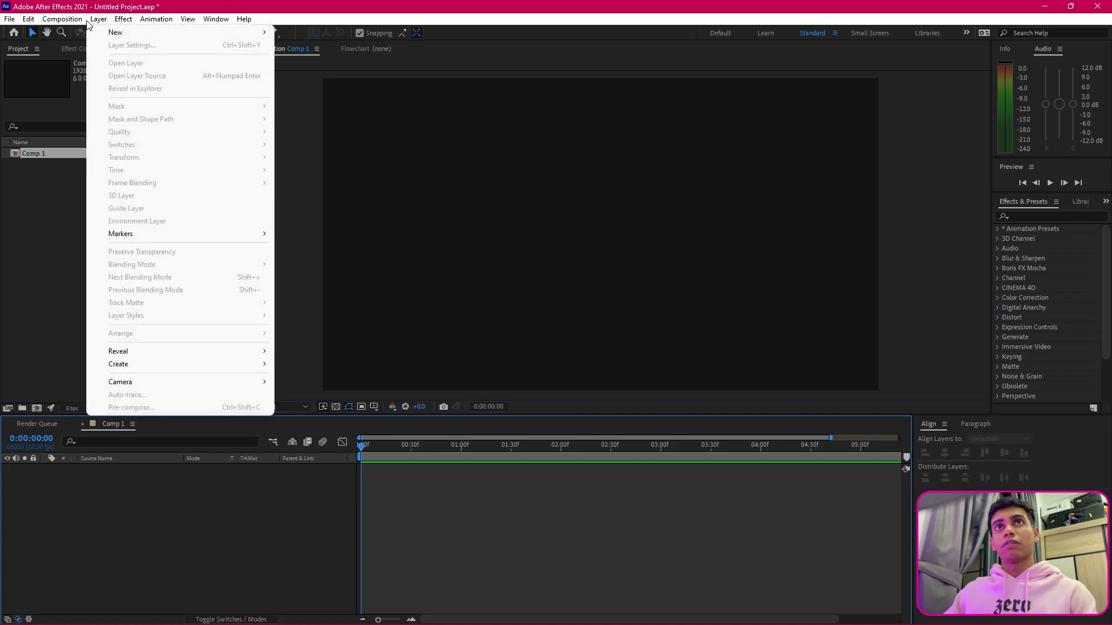
click(123, 26)
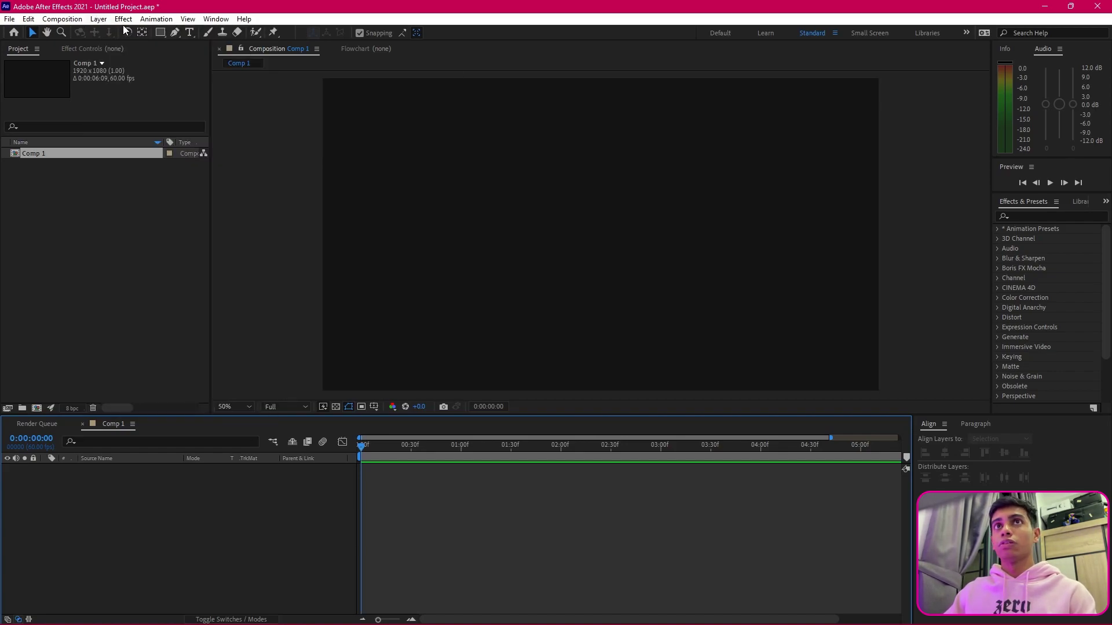
click(160, 33)
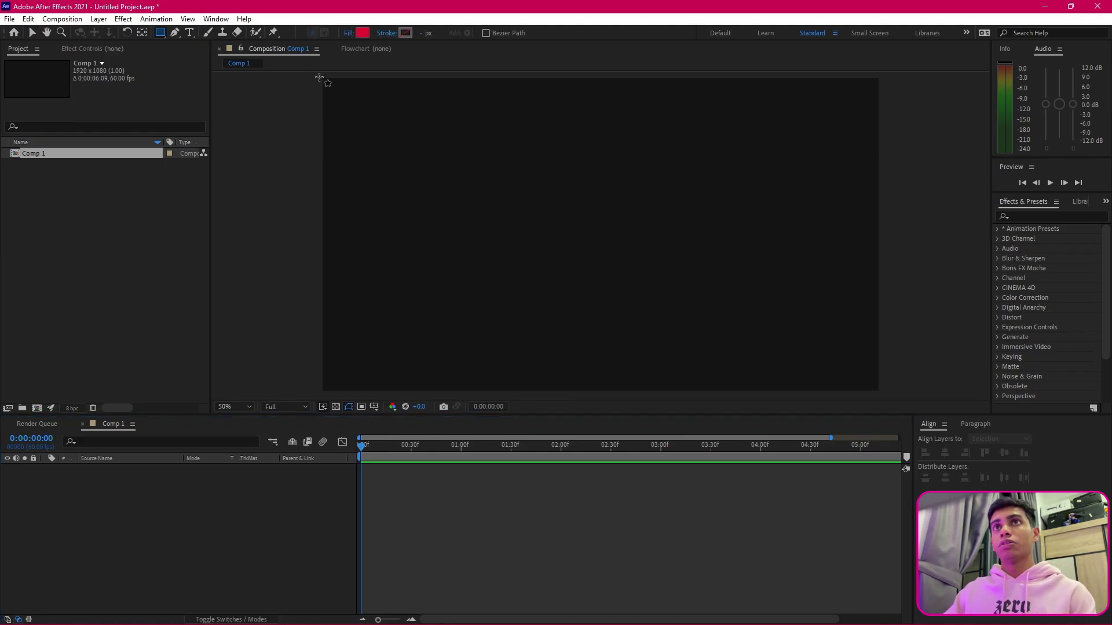
drag(320, 78, 879, 393)
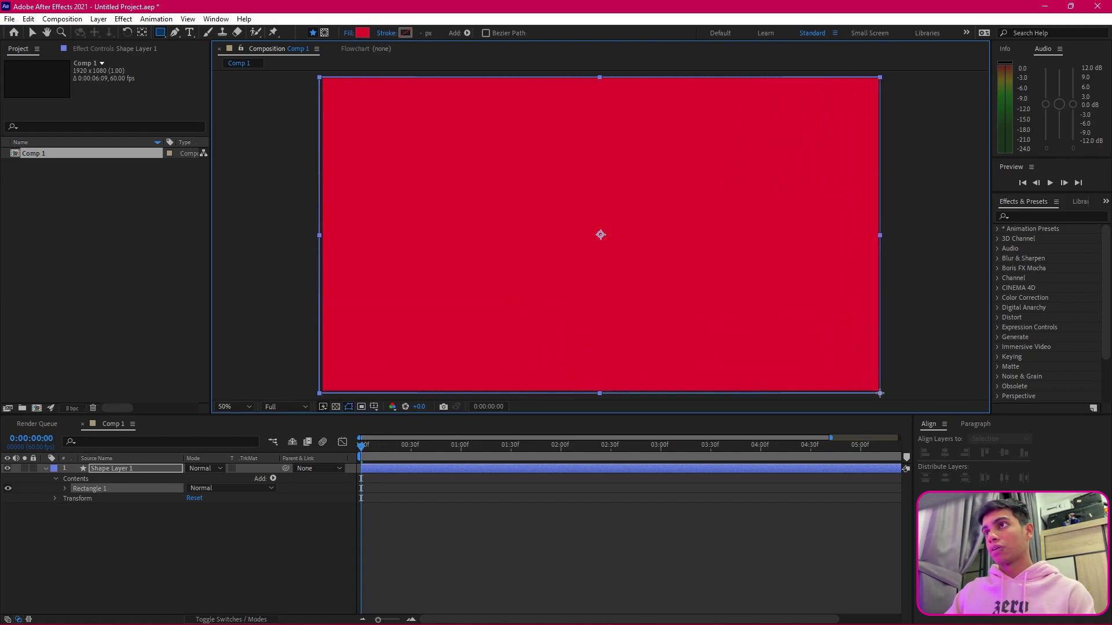
click(787, 527)
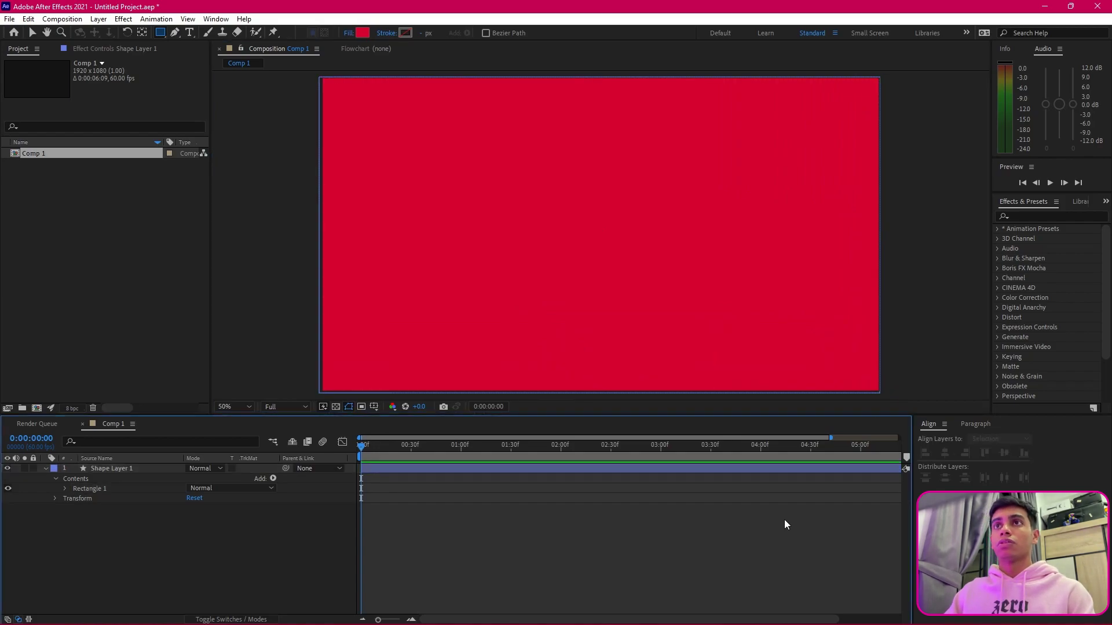
- Set the rectangle's fill colour to hex D50230
click(365, 35)
drag(898, 376, 726, 292)
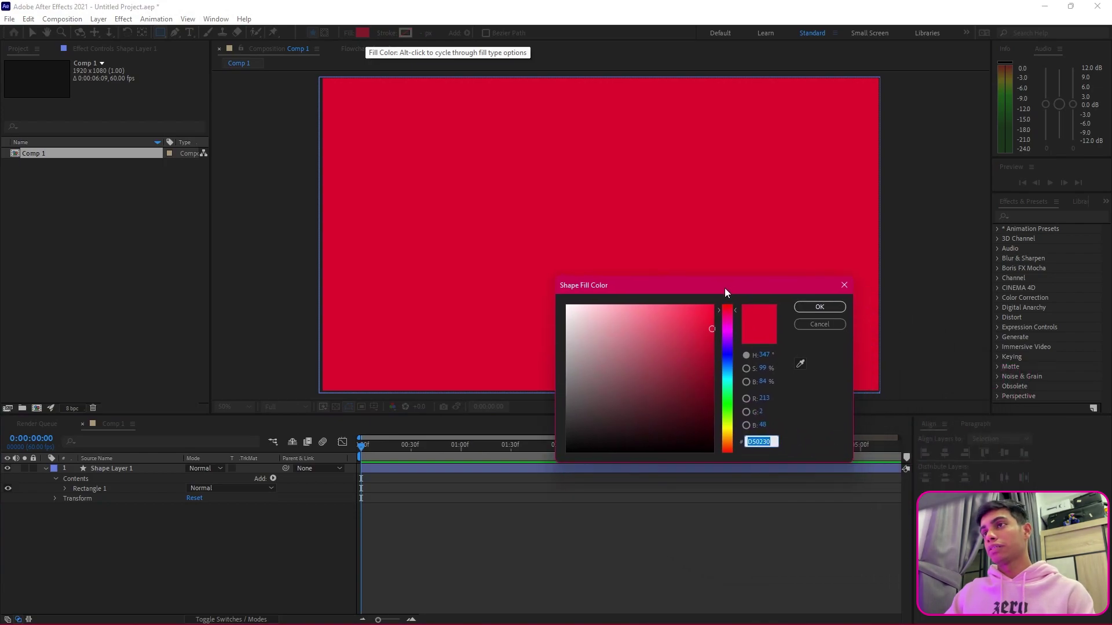
click(763, 443)
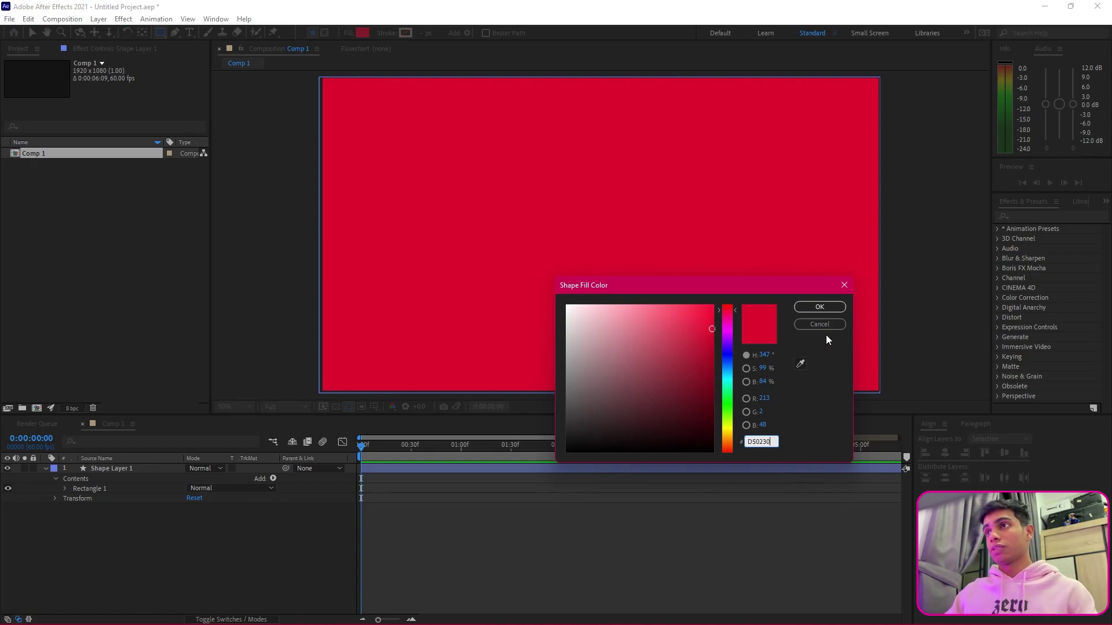
click(823, 308)
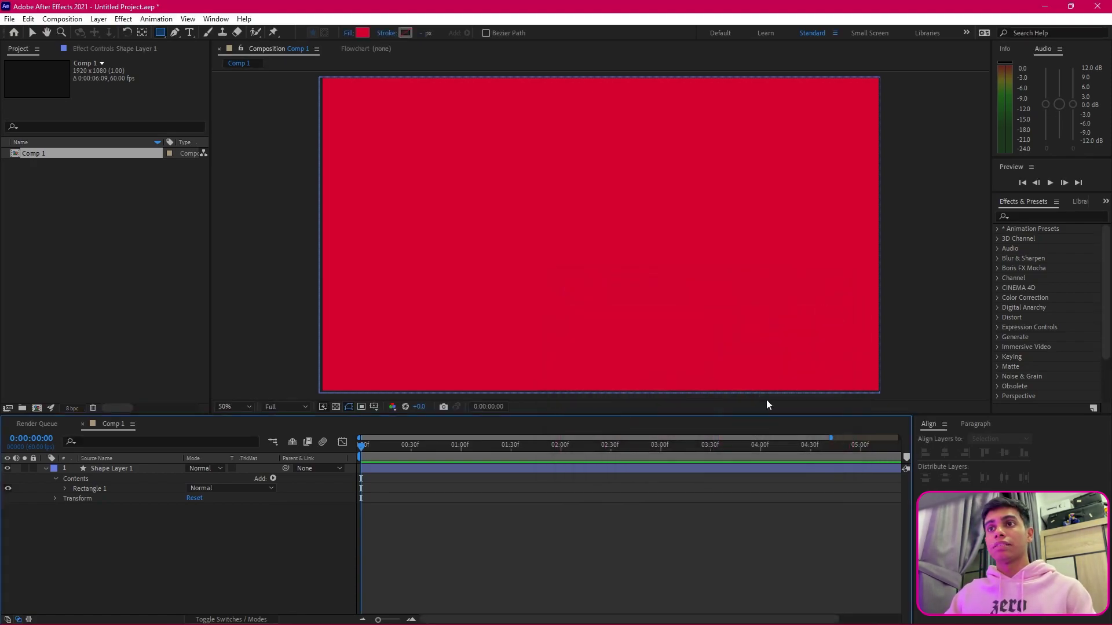
- Find CC Vignette by searching 'vign' and apply it to Shape Layer 1
click(1037, 216)
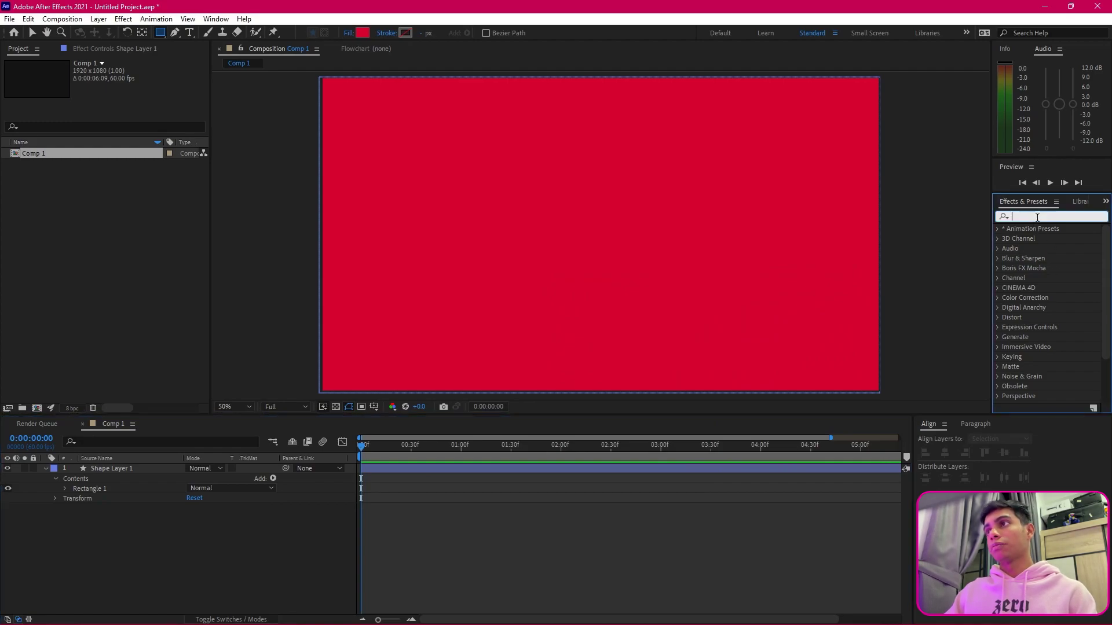
text(vign)
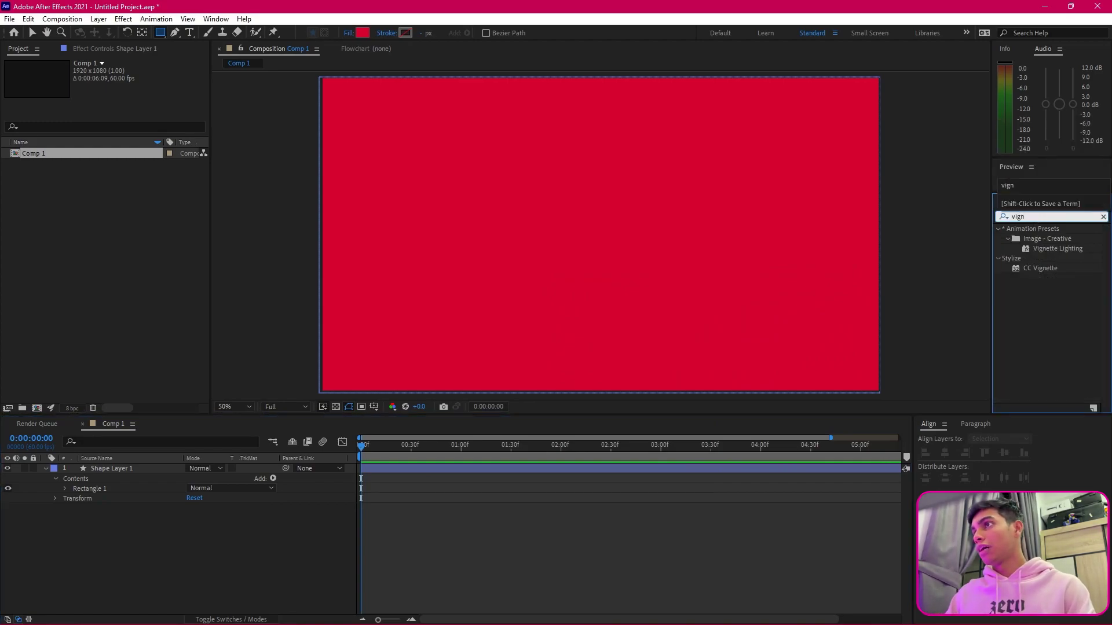
drag(1063, 271, 153, 465)
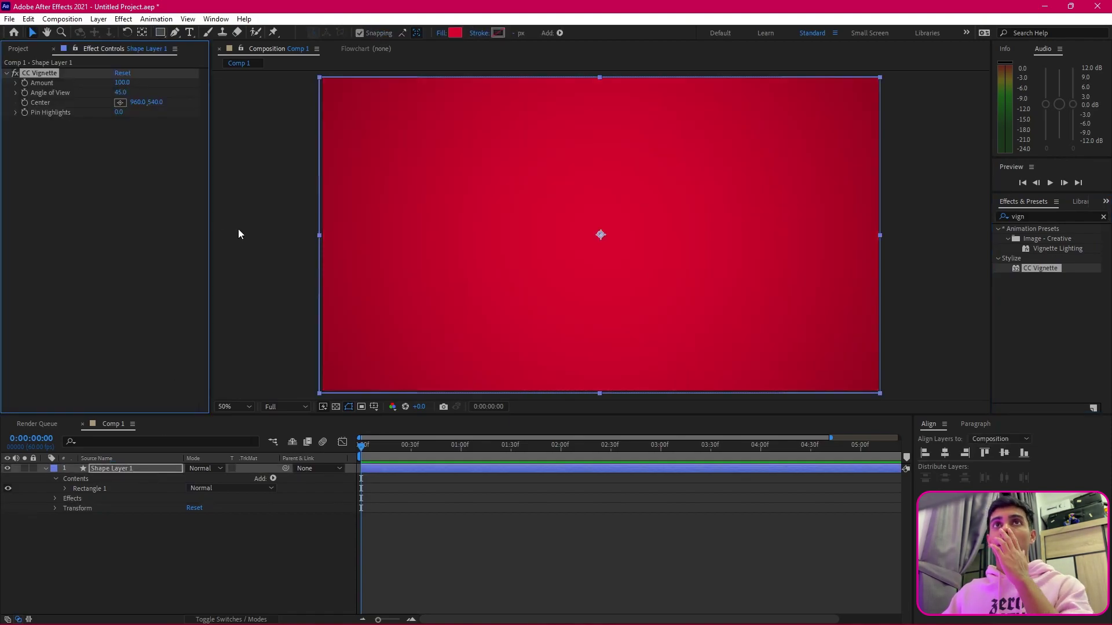
click(220, 192)
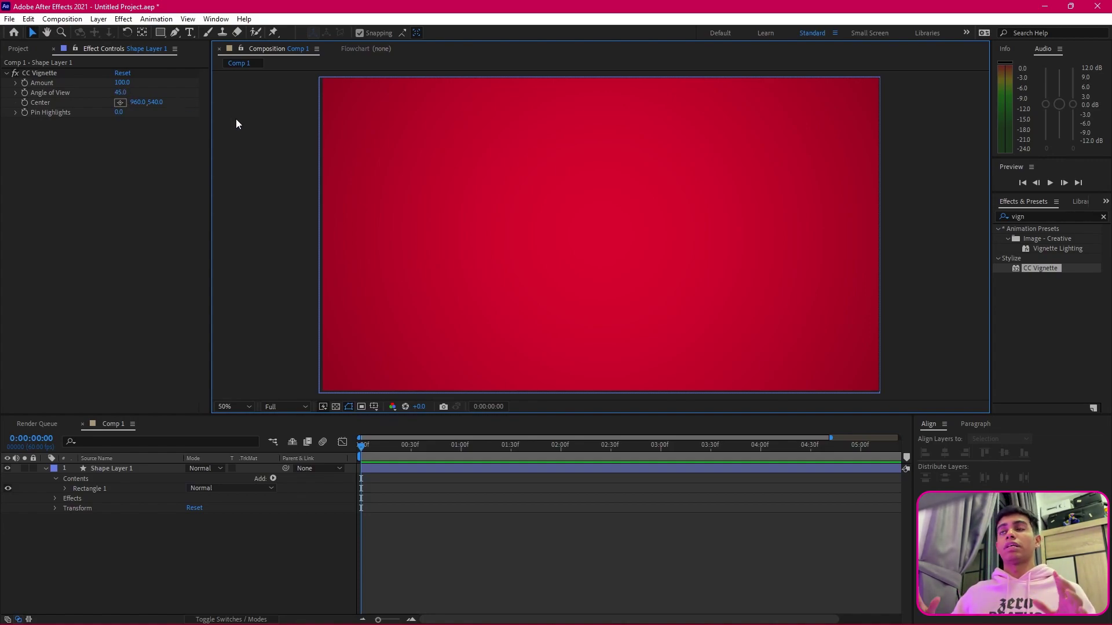
- Toggle the layer and the vignette effect off and on to compare, then collapse the layer
click(8, 468)
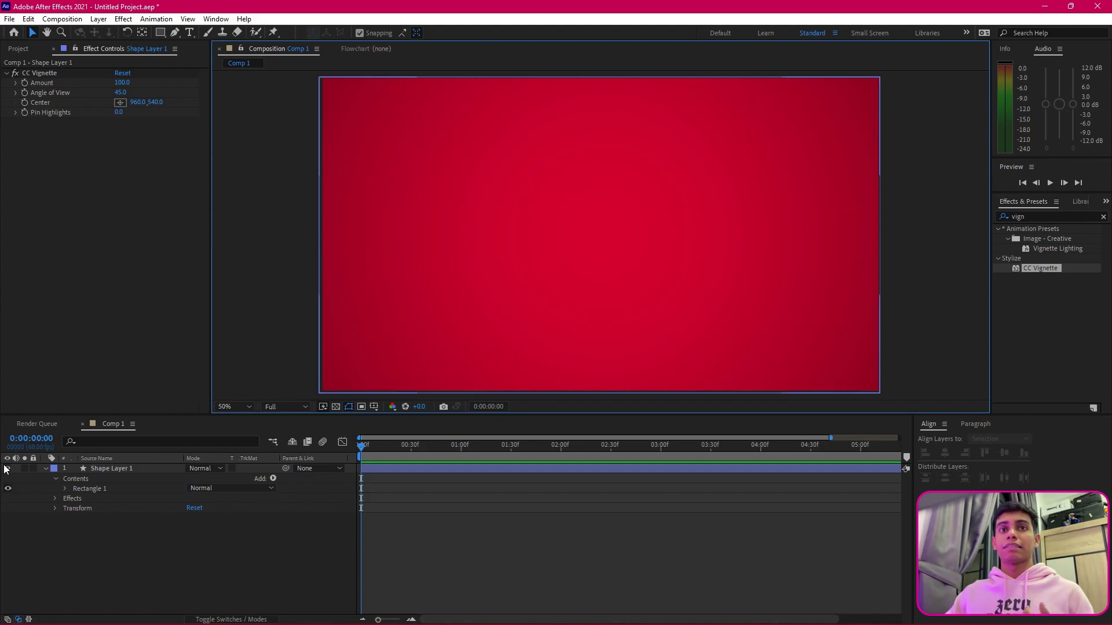
click(7, 468)
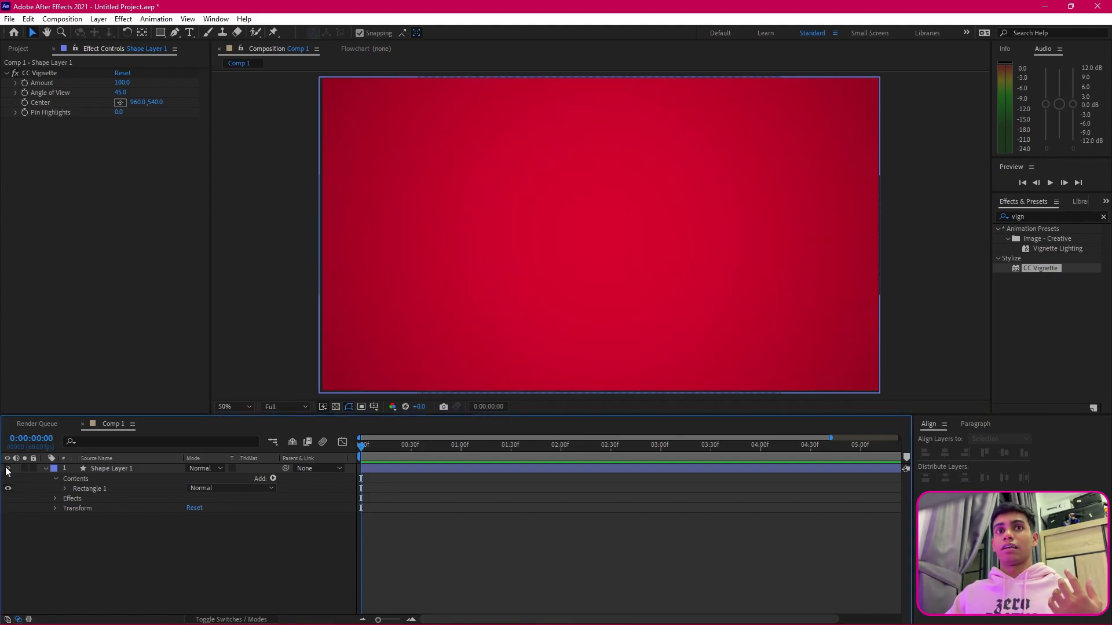
click(15, 73)
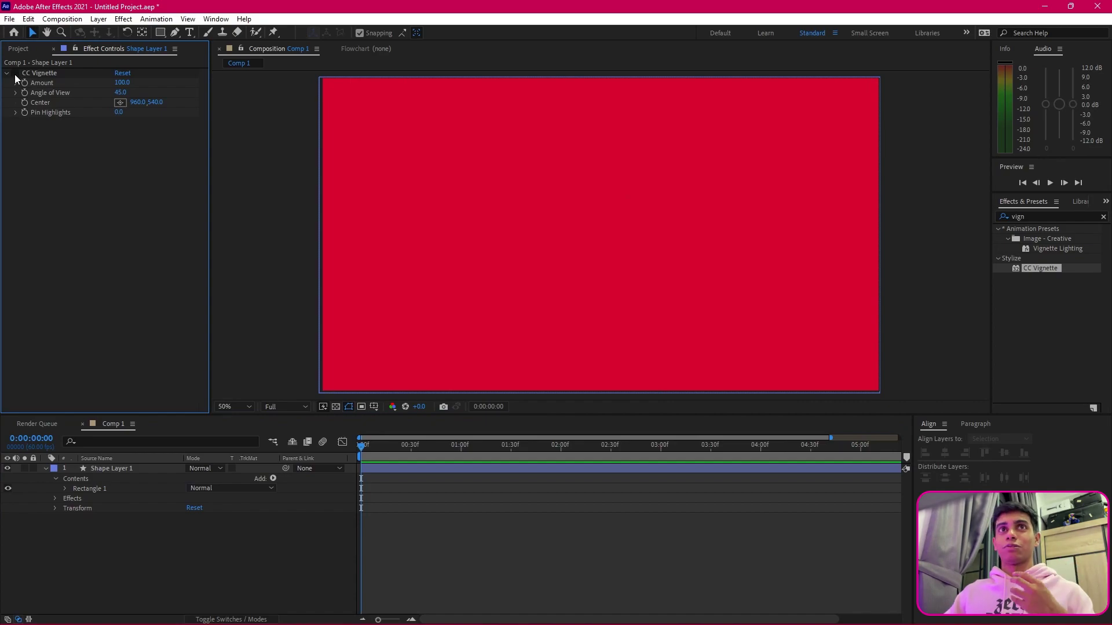
click(15, 73)
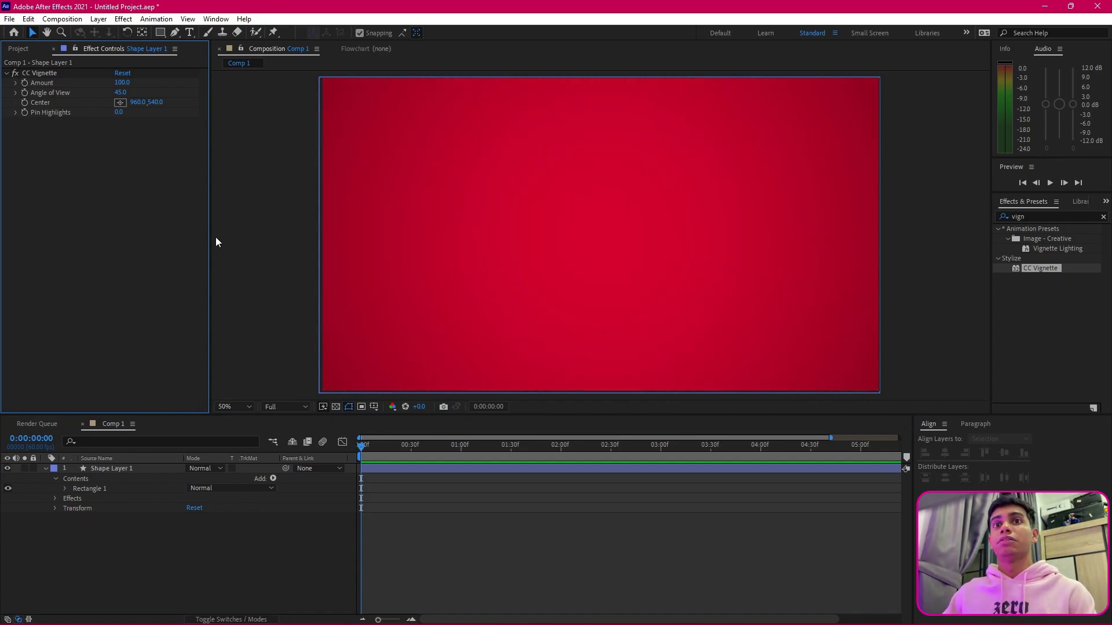
click(50, 467)
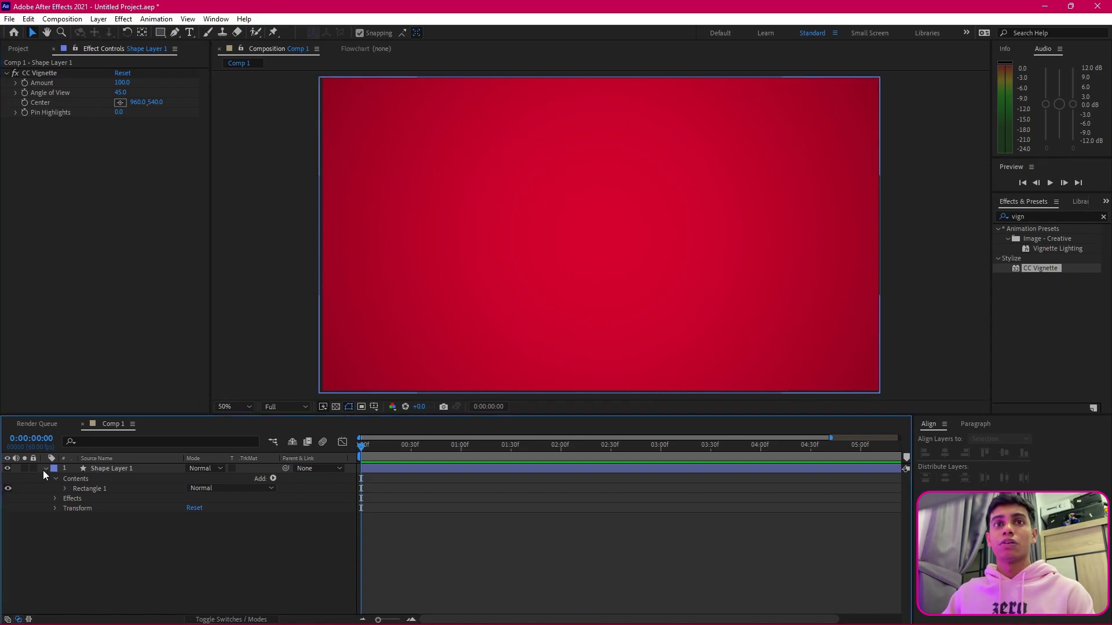
click(45, 469)
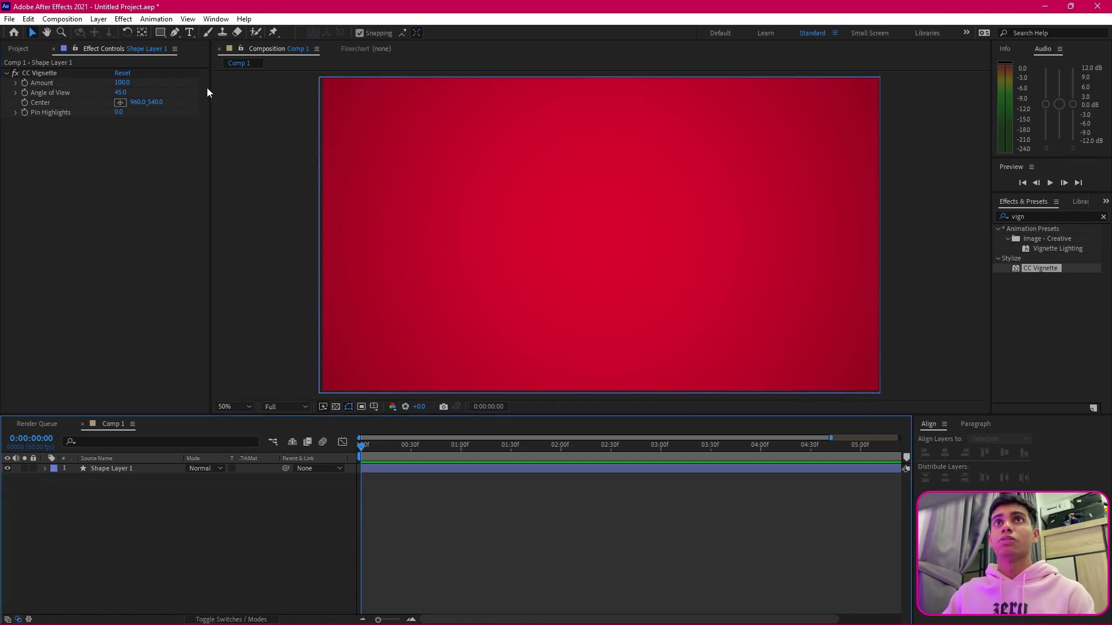
- Set up the Pen tool with a black stroke and no fill
click(175, 33)
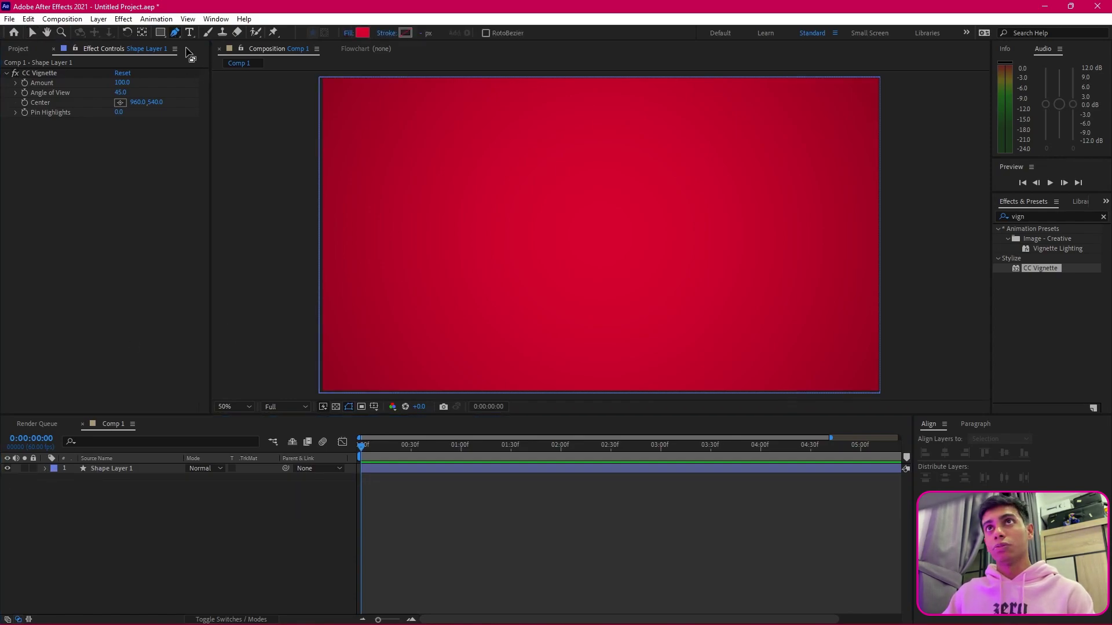
click(403, 34)
click(581, 450)
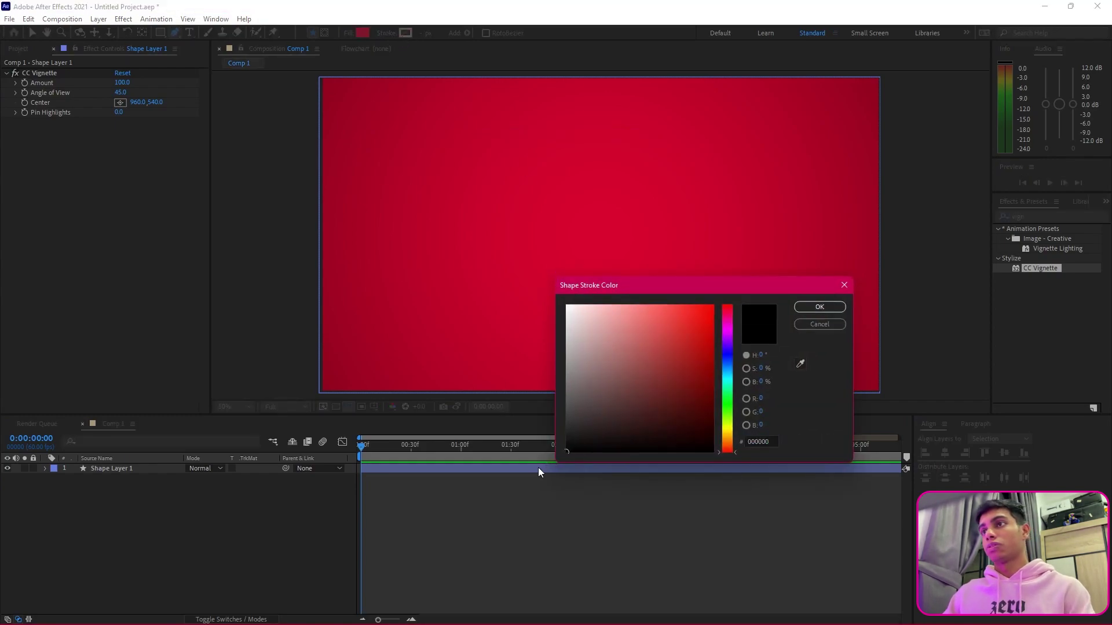
key(Return)
click(354, 32)
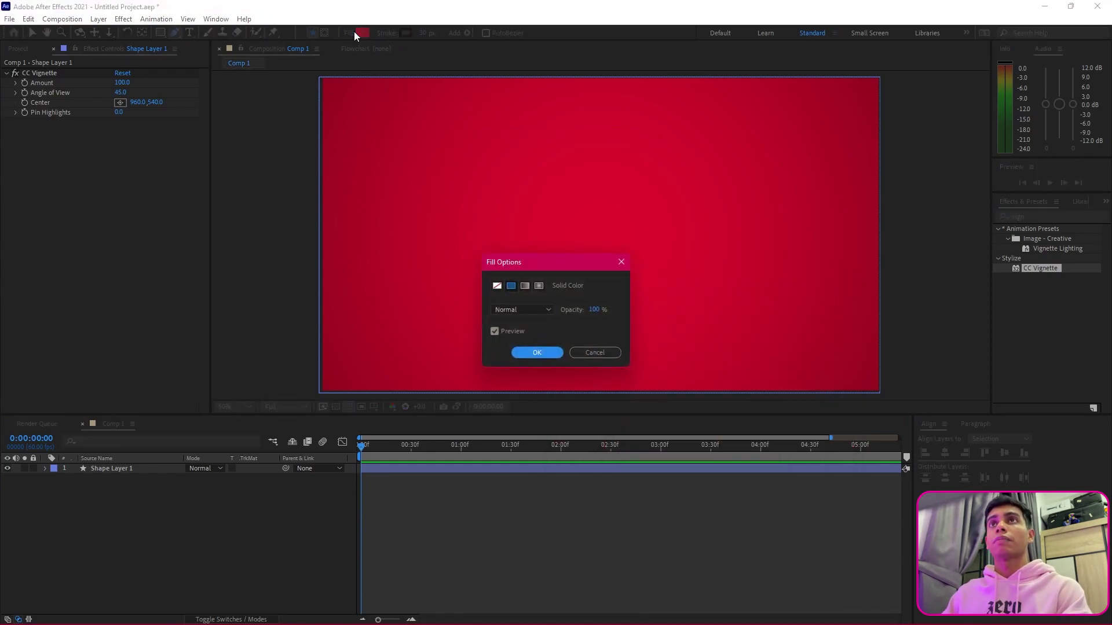
click(498, 286)
click(537, 352)
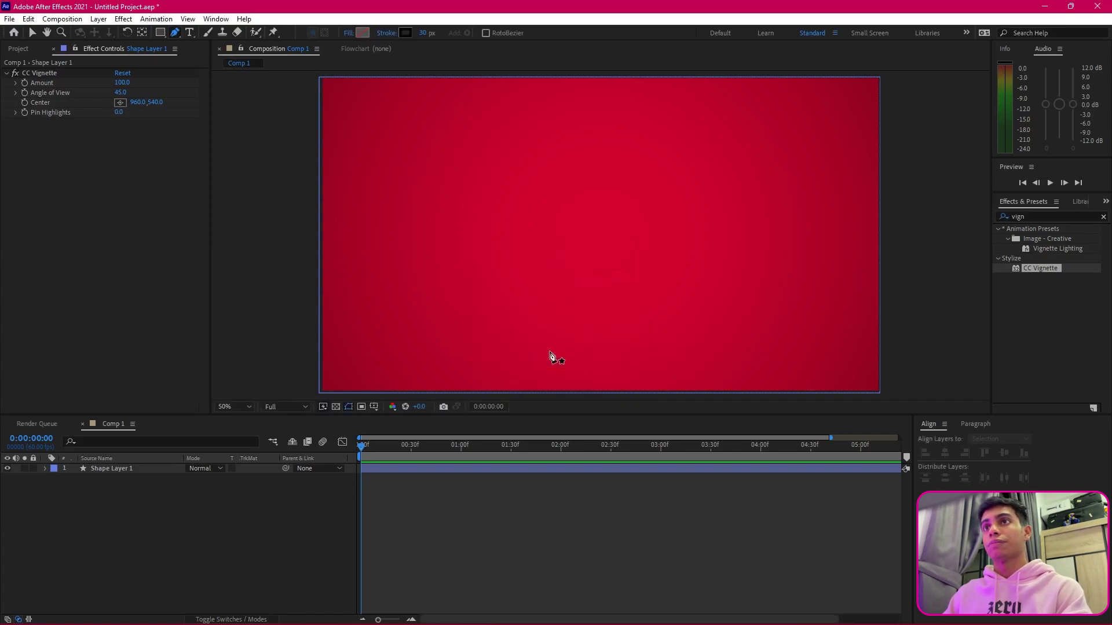
- Draw a straight 30 px line from the comp's left edge to its right edge
click(322, 244)
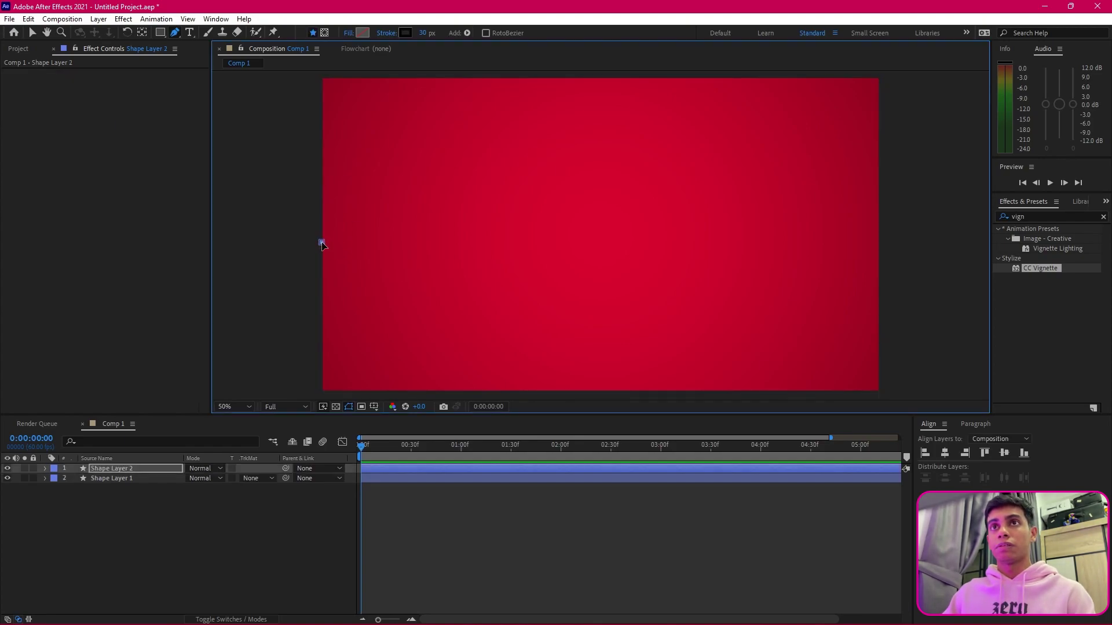
shift+click(881, 248)
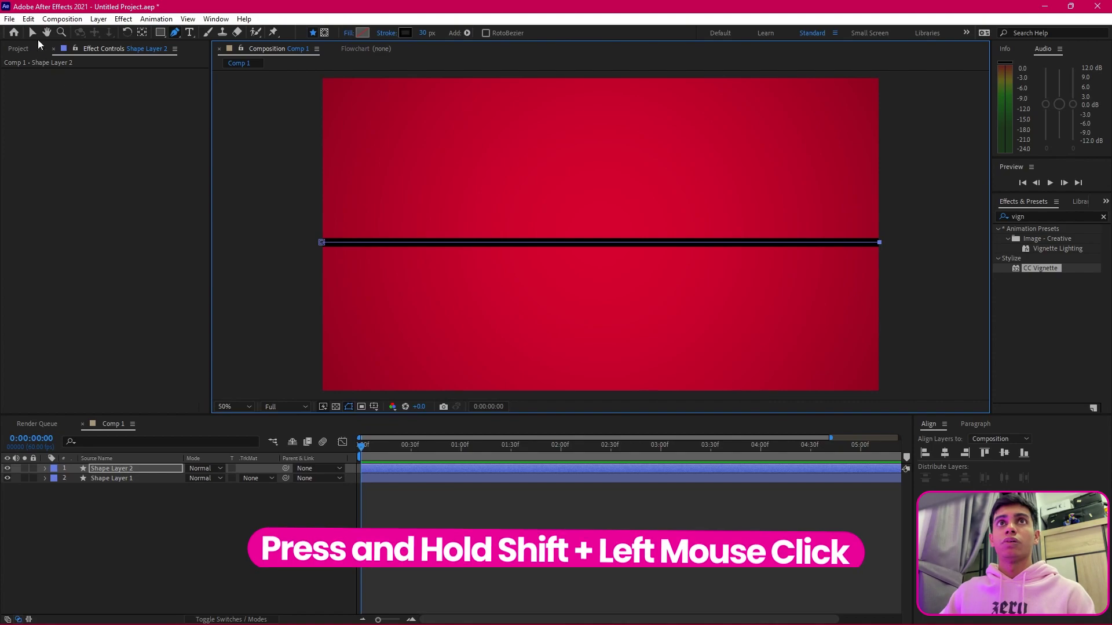
key(v)
click(585, 533)
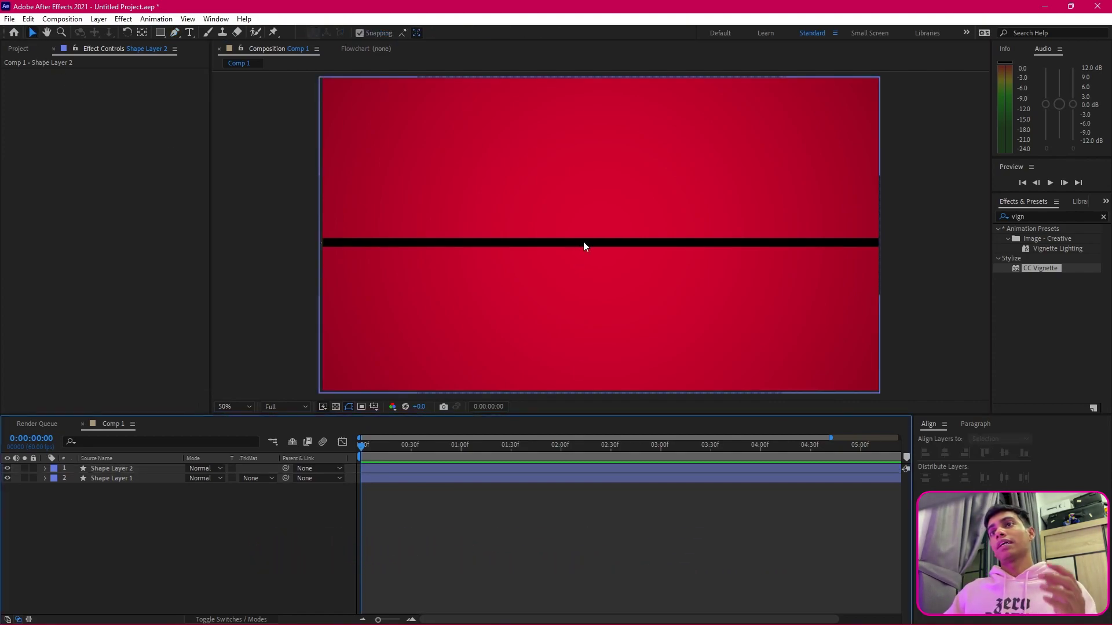
click(132, 470)
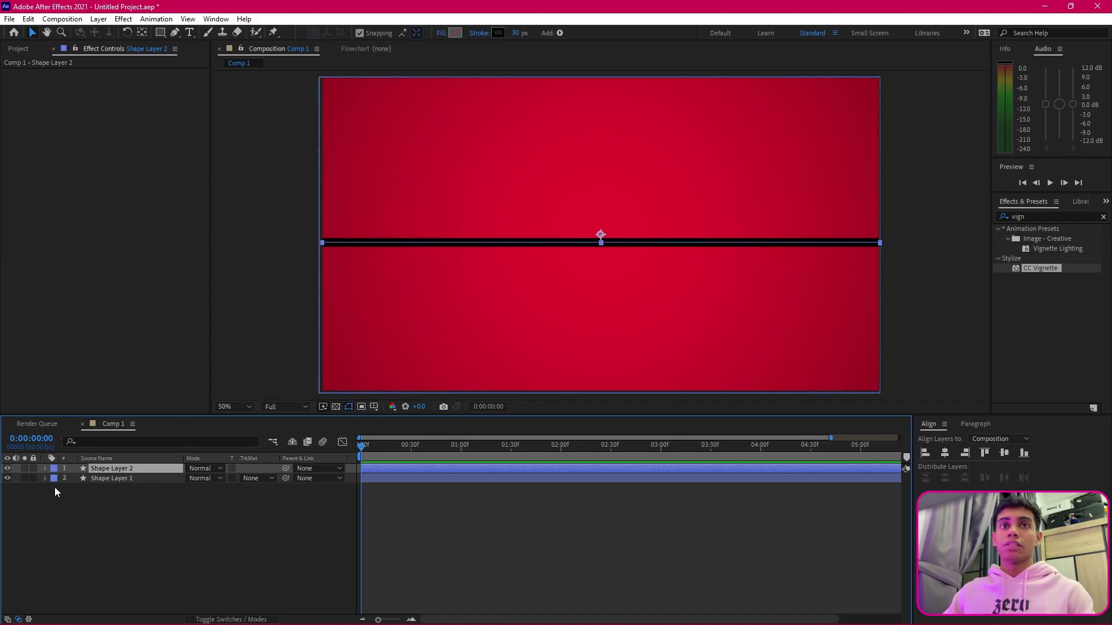
- Rename Shape Layer 2 to 'Wave'
right_click(124, 470)
click(157, 449)
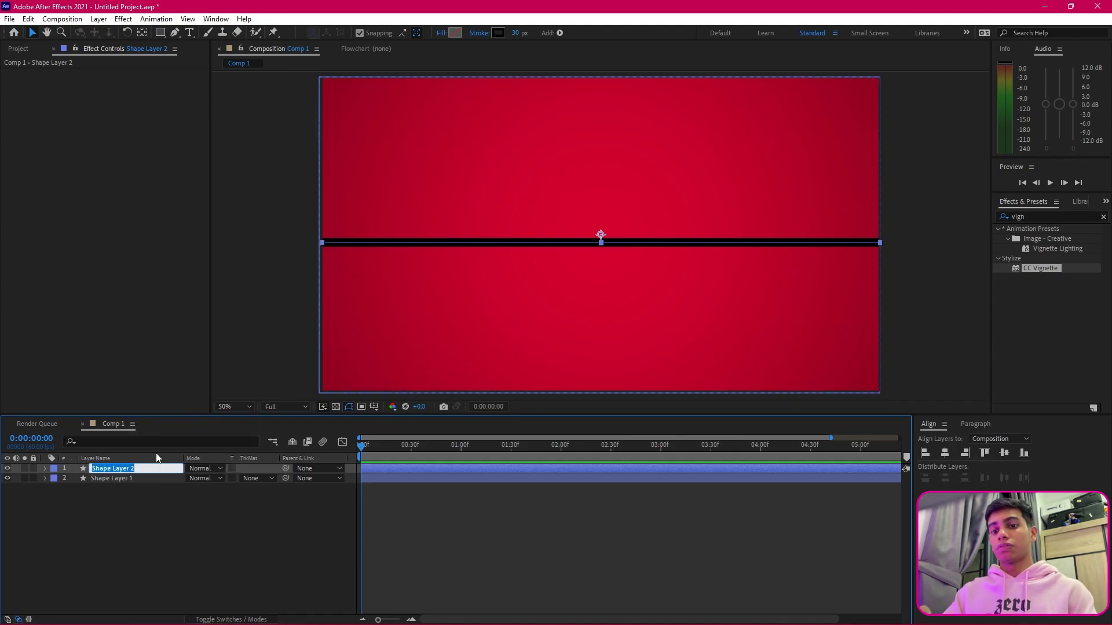
text(Wa)
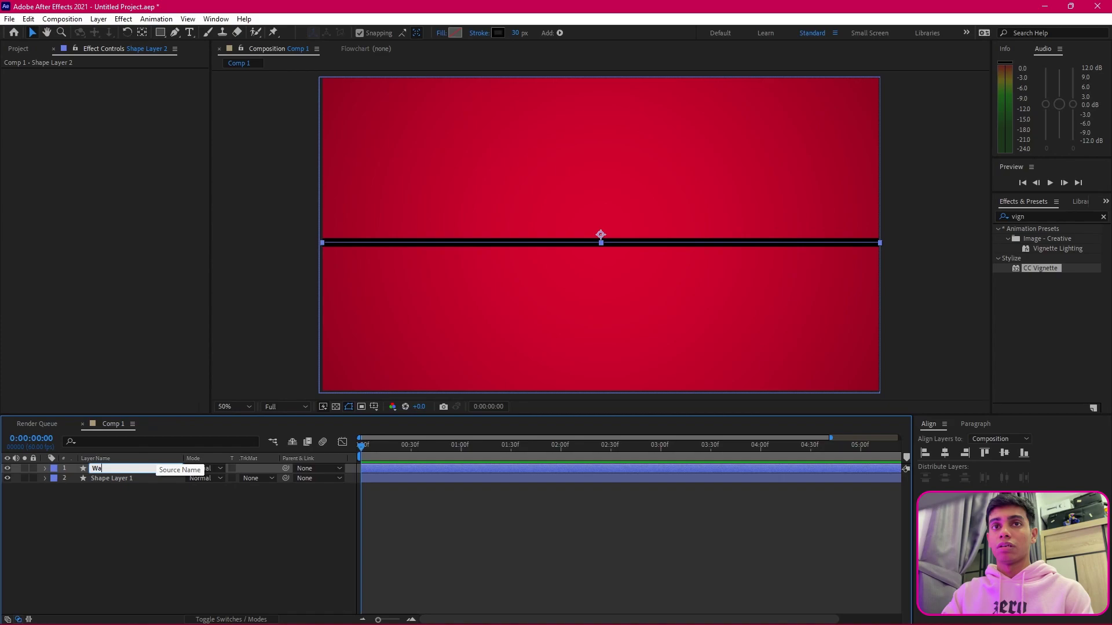
text(ve)
key(Return)
- Rename Shape Layer 1 to 'Background'
right_click(120, 478)
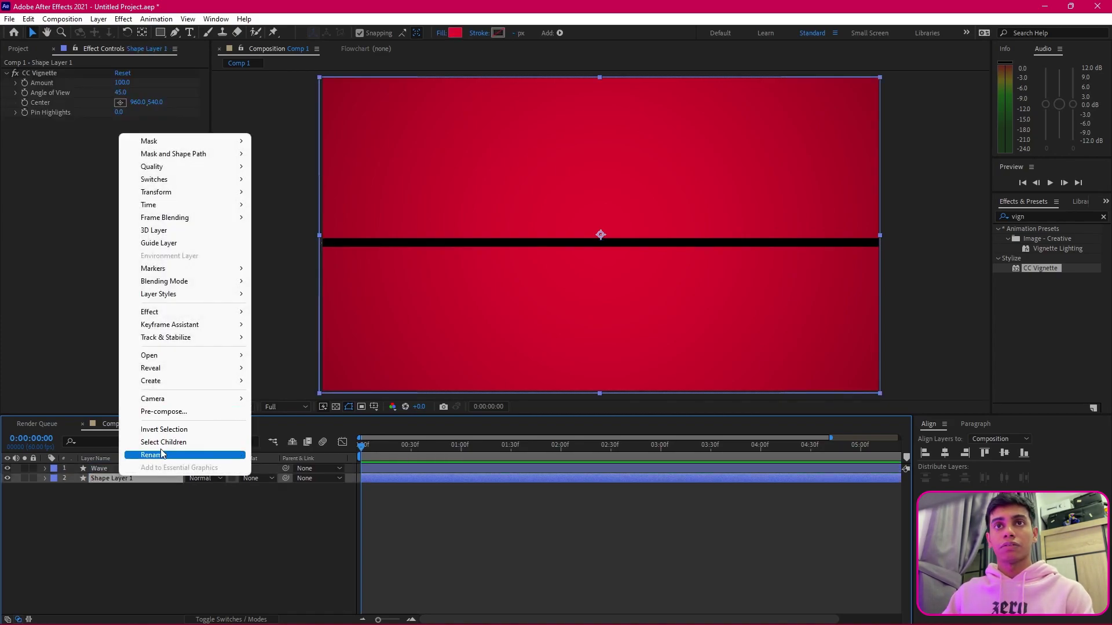
click(161, 455)
text(Back)
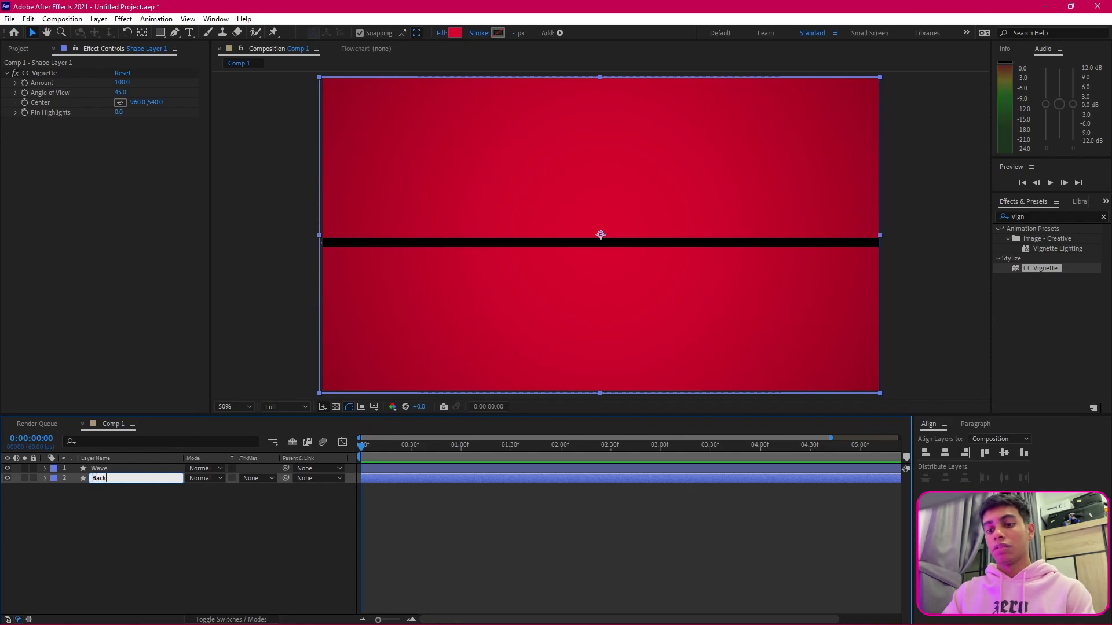
text(ground)
key(Return)
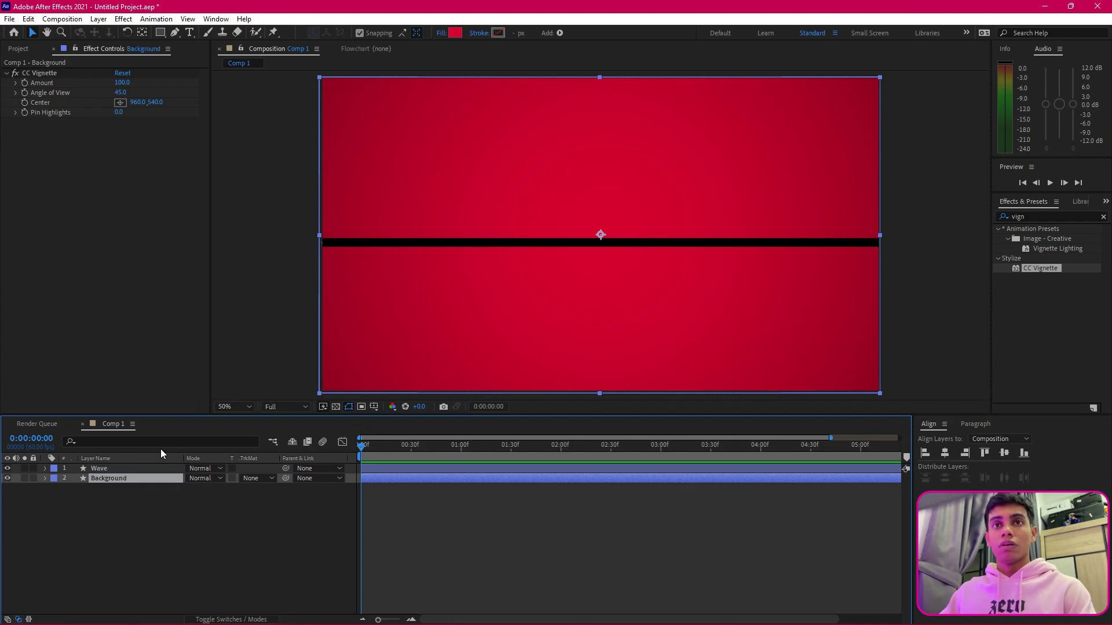
click(136, 468)
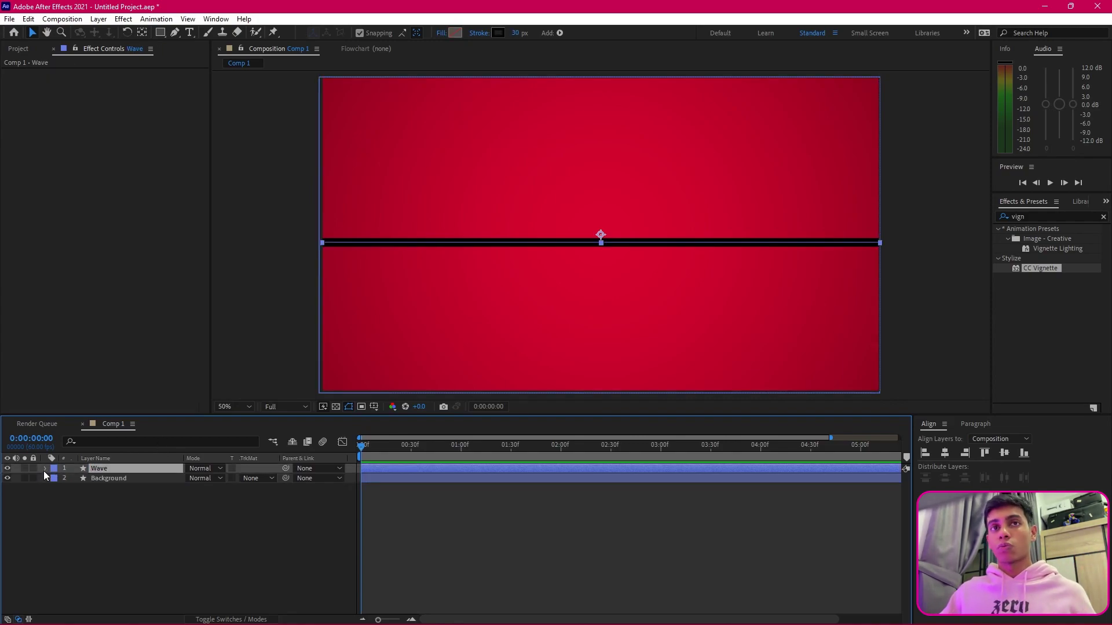
- Apply the Wave Warp effect to the Wave layer
click(45, 469)
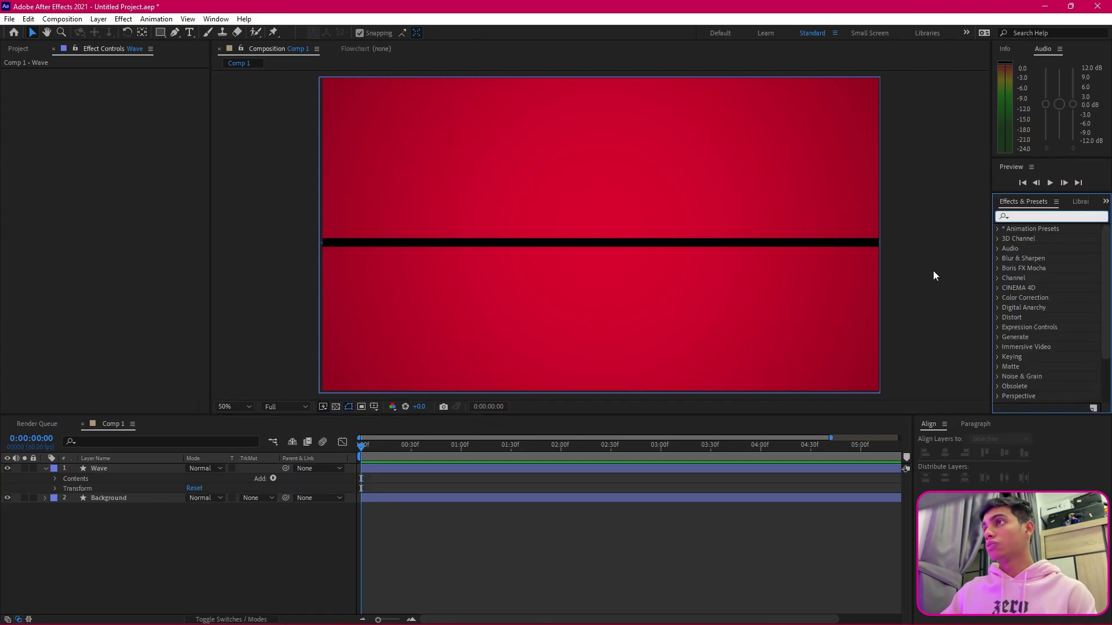
click(1045, 216)
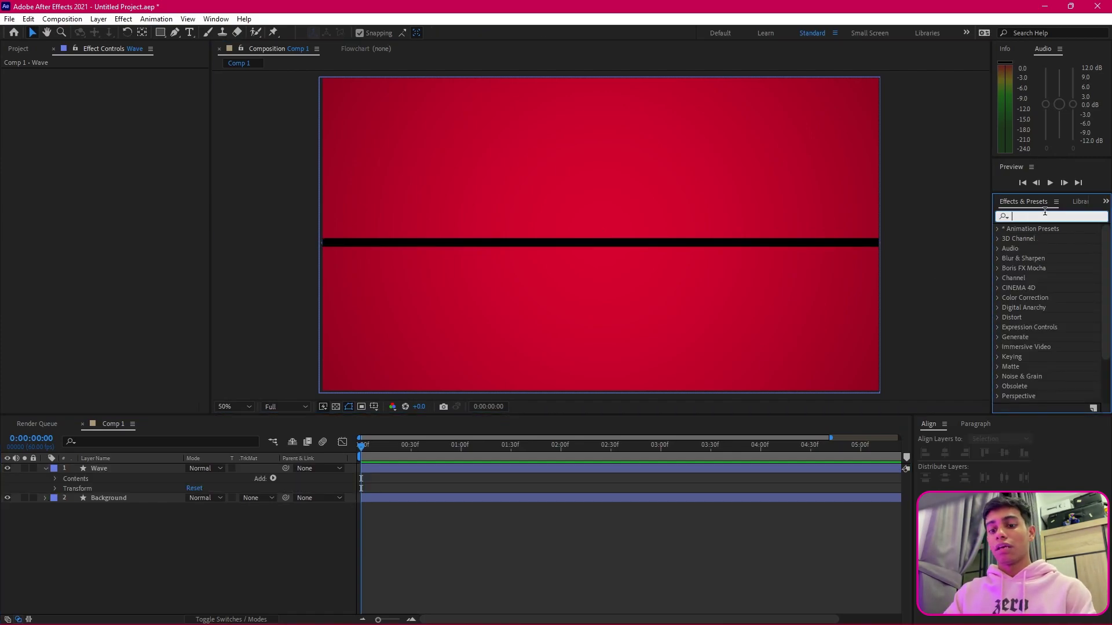
text(wave)
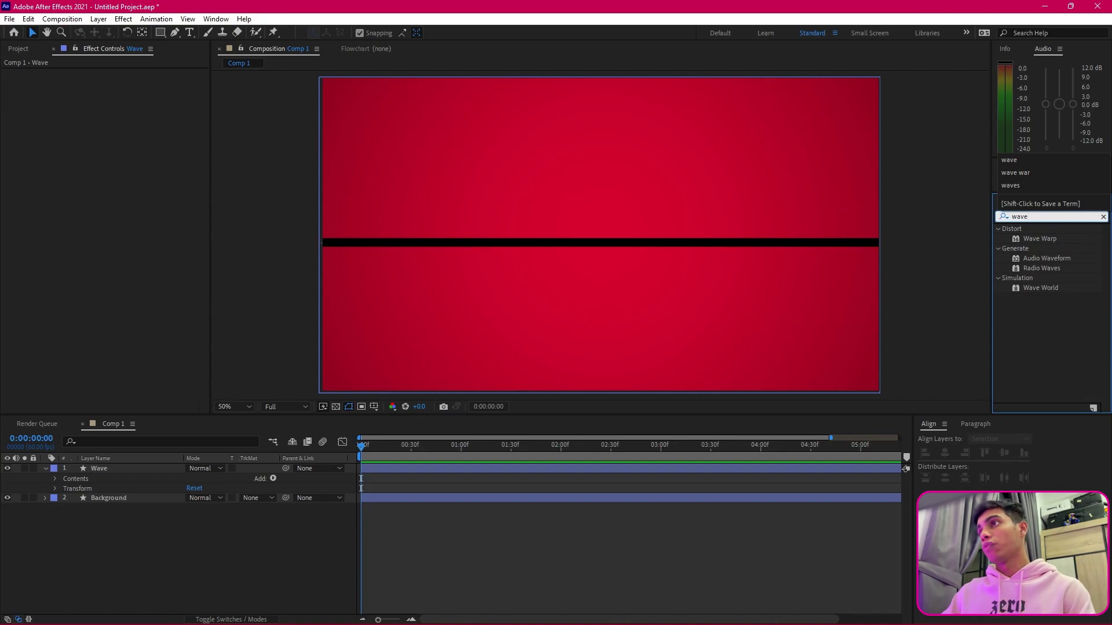
double_click(1033, 239)
click(126, 467)
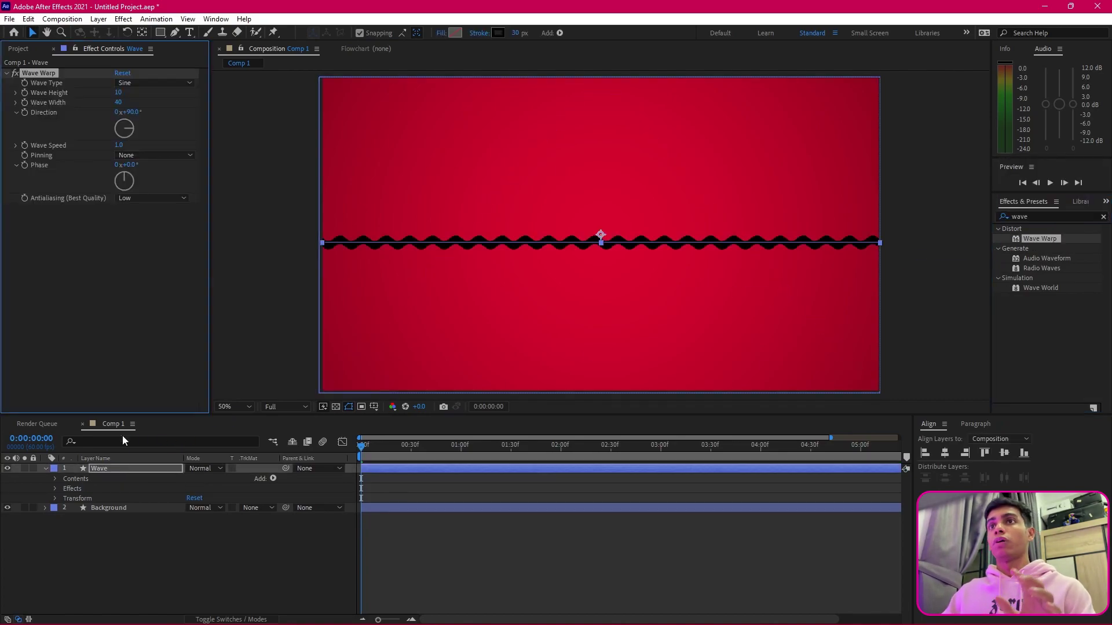
click(523, 564)
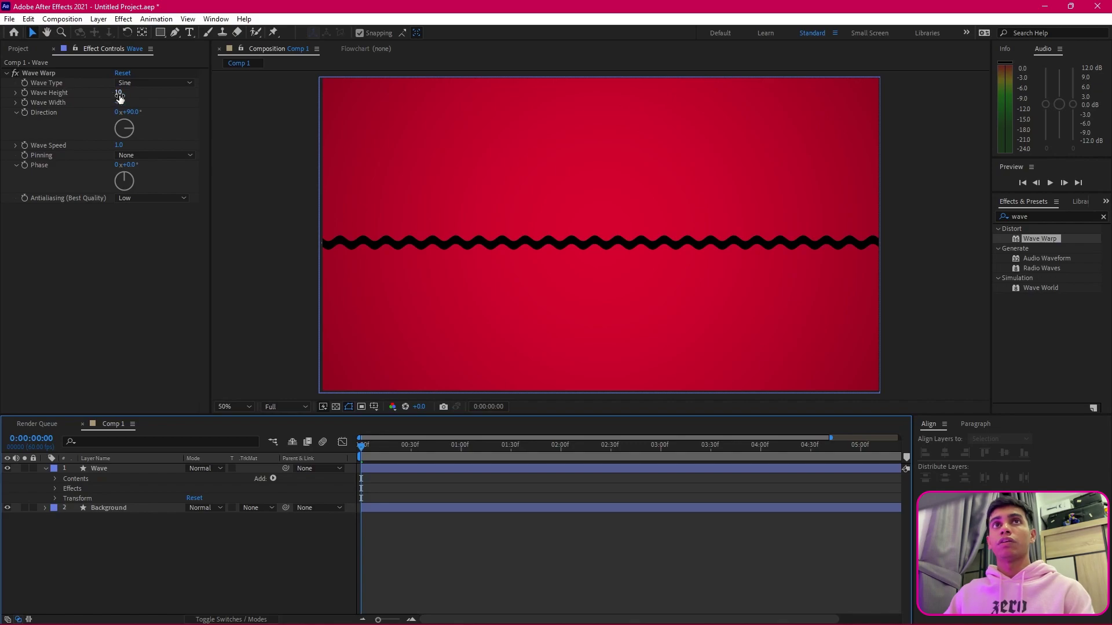
- Set Wave Warp's Wave Height to 210, Wave Width to 750 and Direction to 69°
click(119, 93)
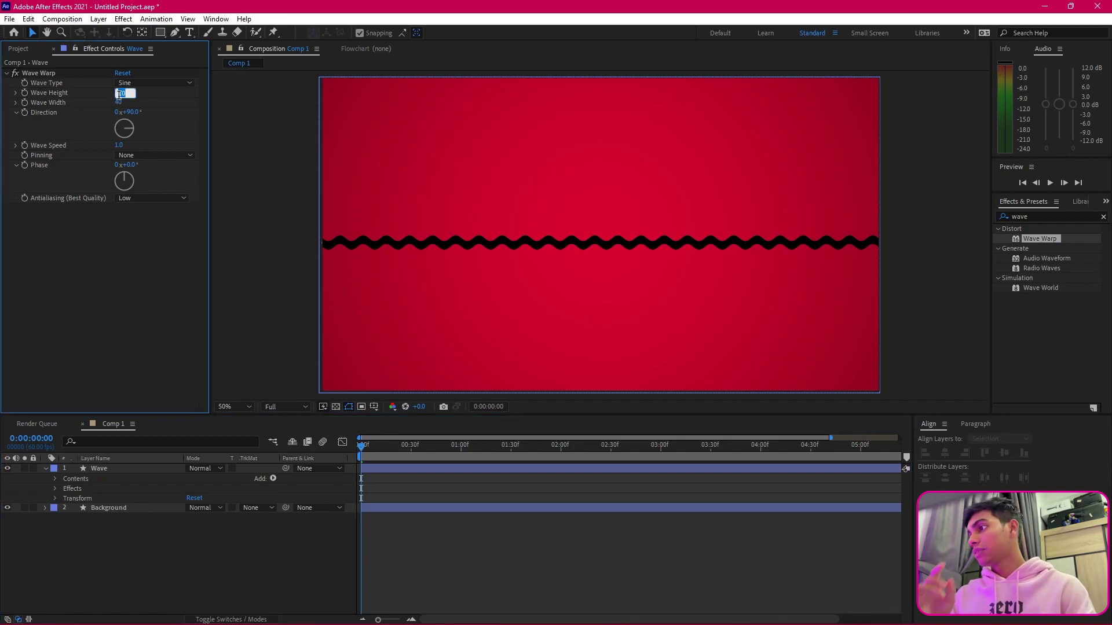
text(210)
key(Return)
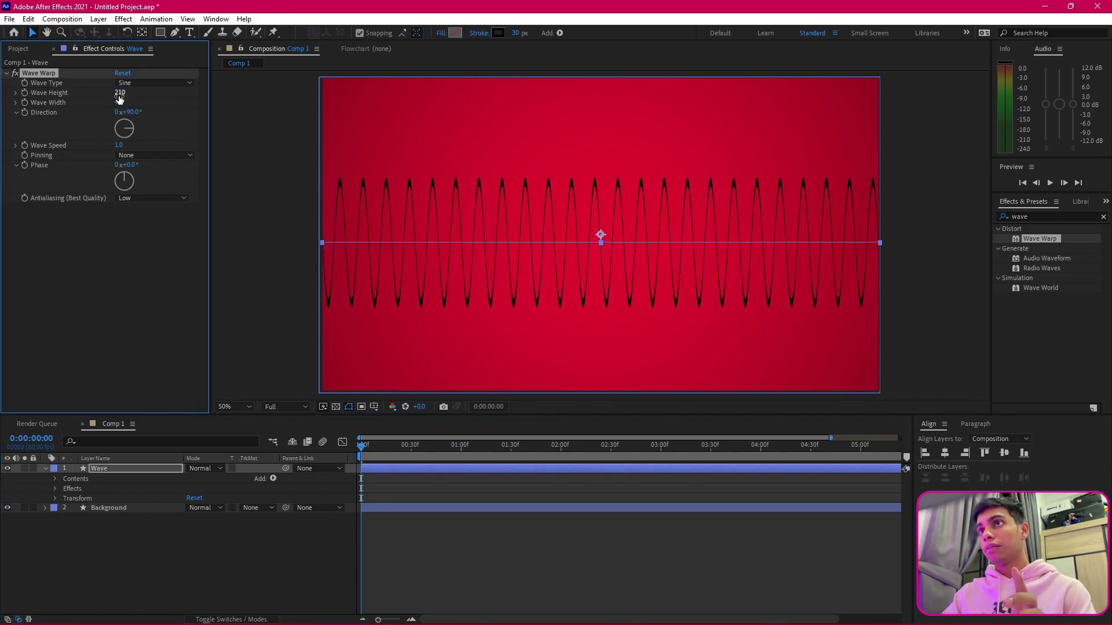
click(120, 103)
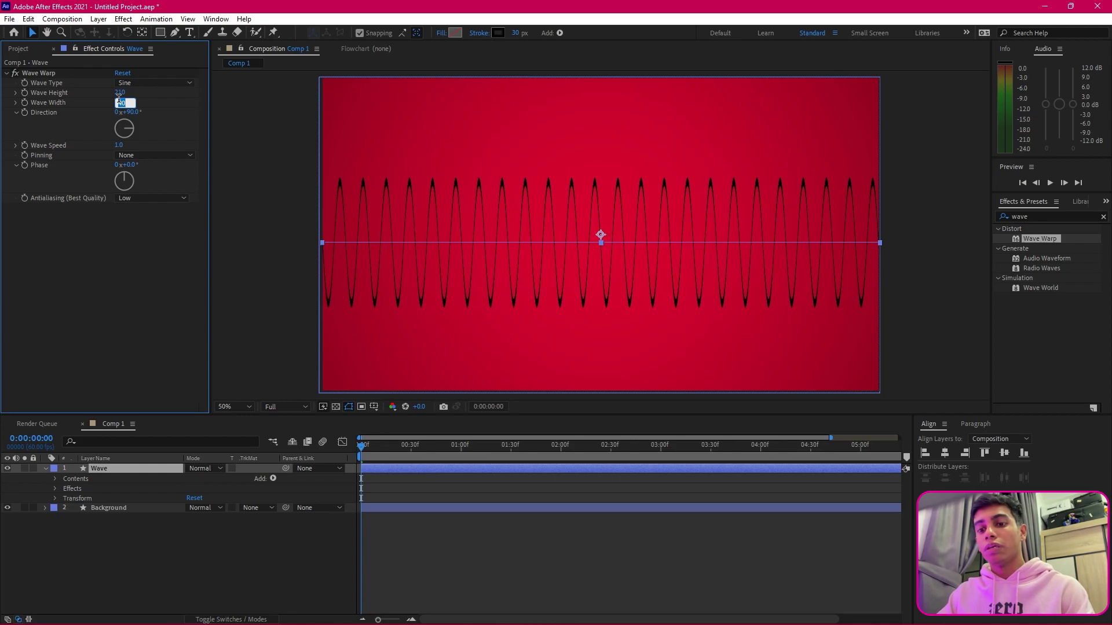
text(750)
key(Return)
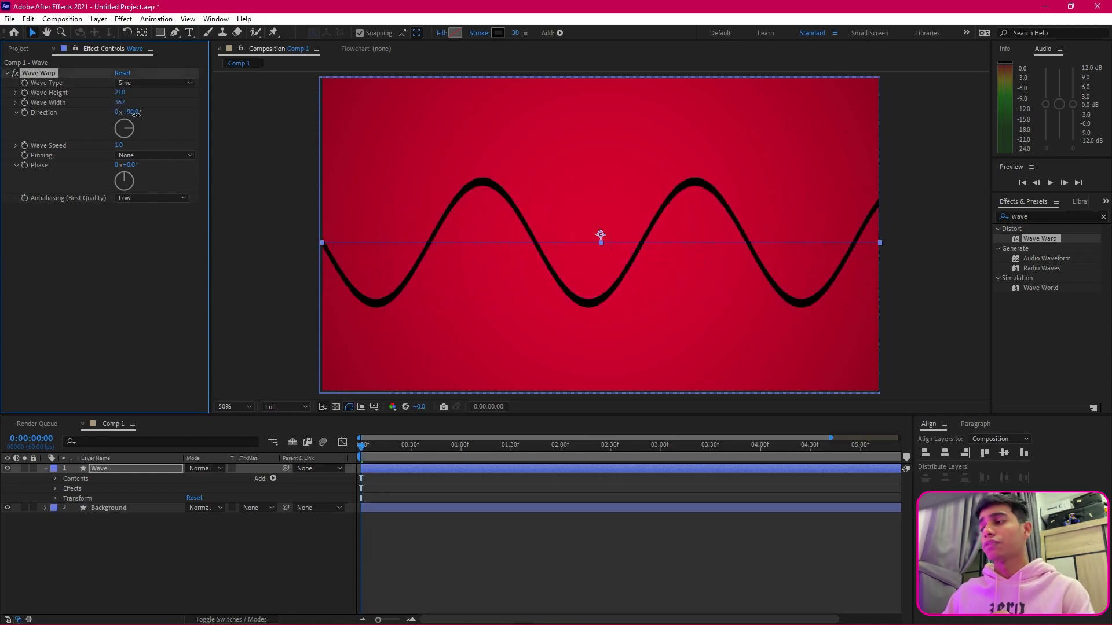
click(134, 113)
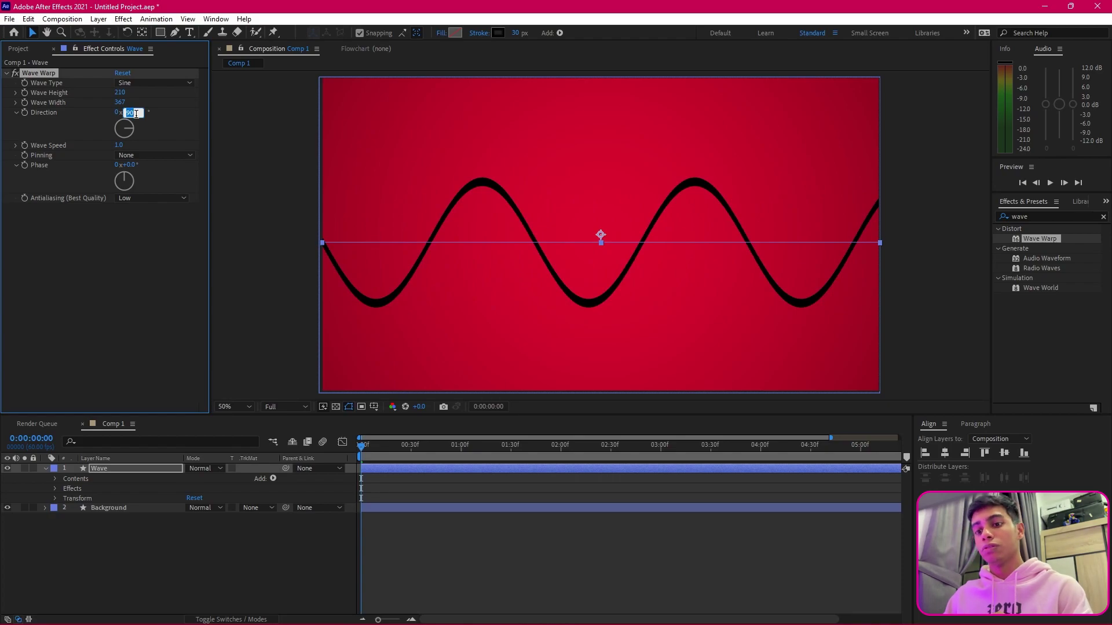
text(69)
key(Return)
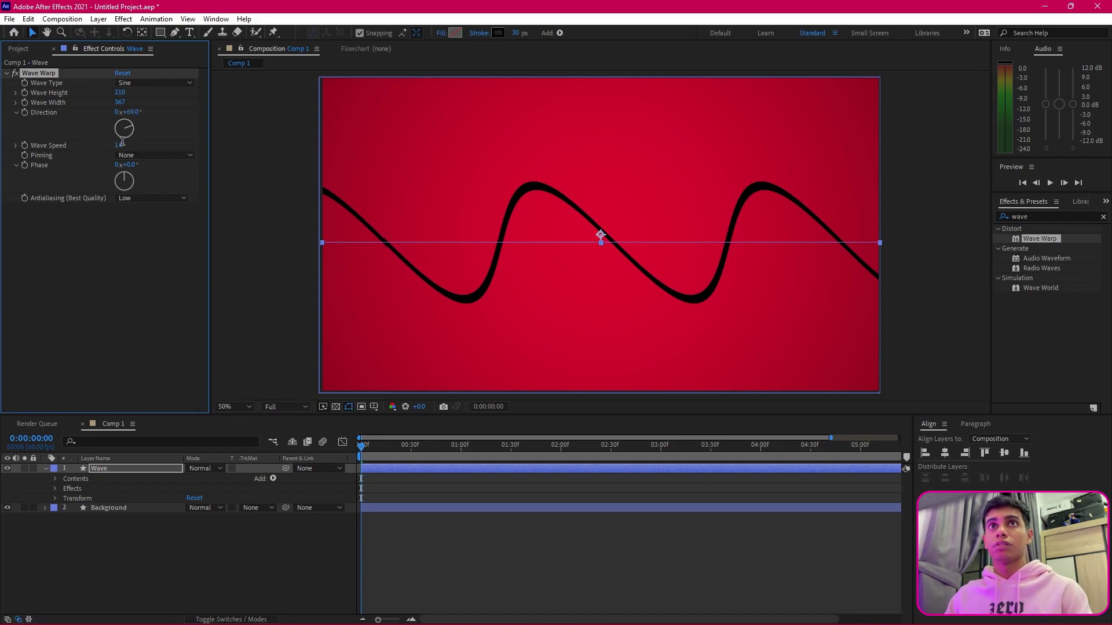
- Pin the wave at Vertical Edges and set its Phase to 144°
click(237, 147)
click(172, 155)
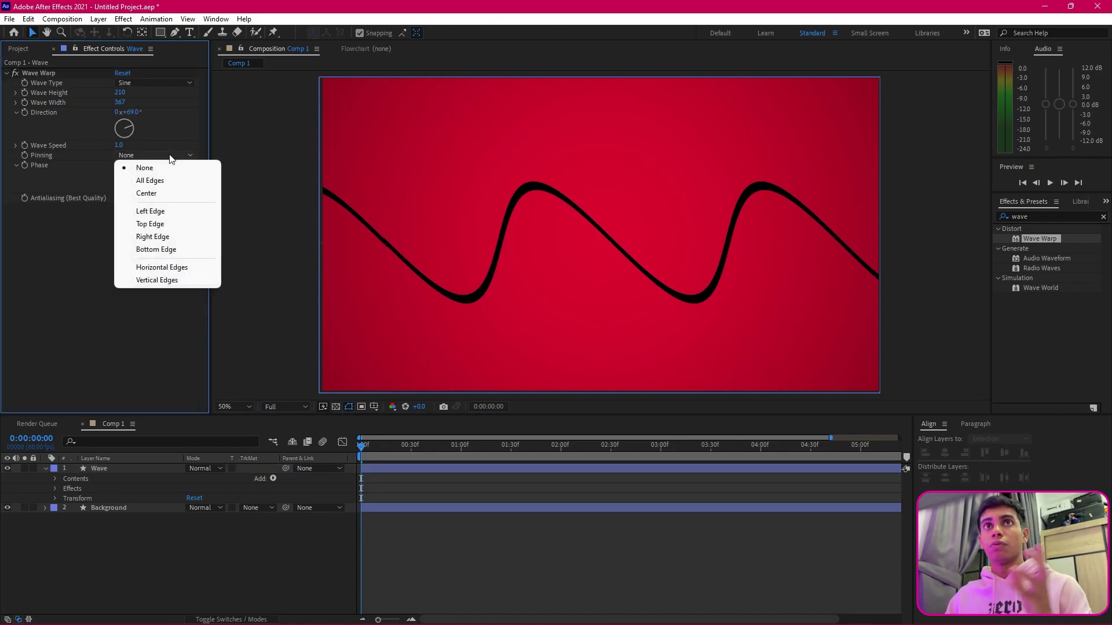
click(171, 281)
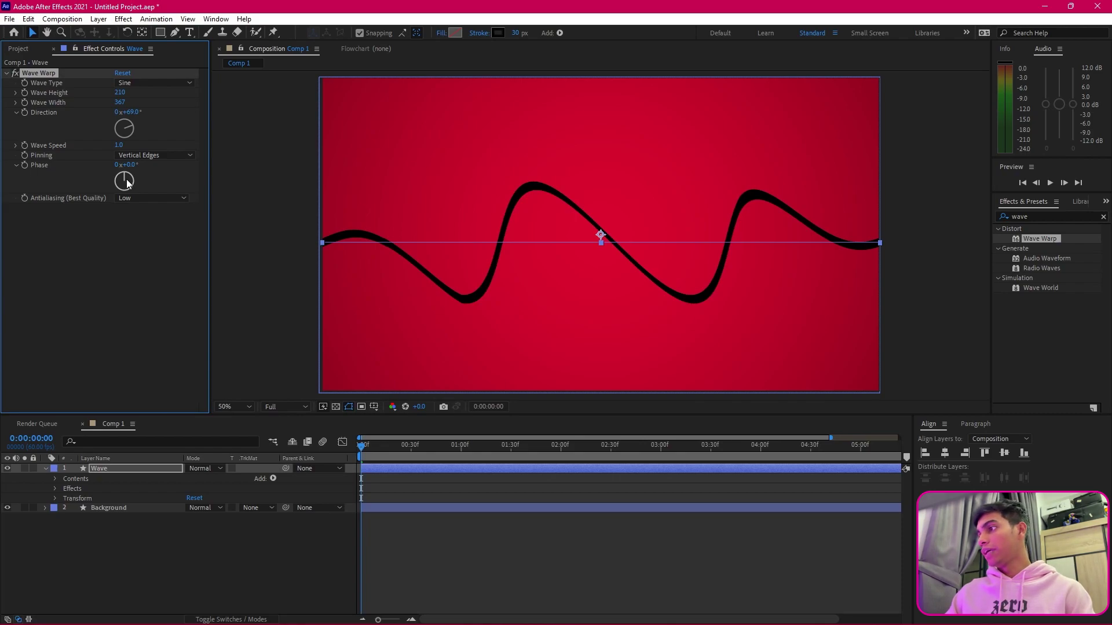
drag(128, 183, 130, 193)
click(129, 165)
text(1)
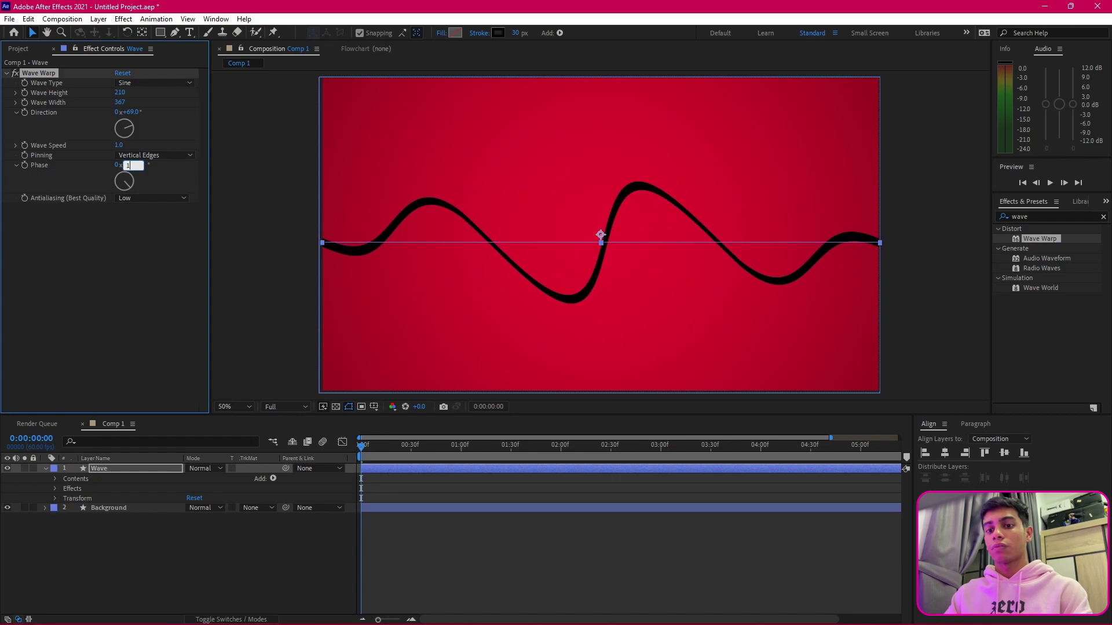
text(44)
key(Return)
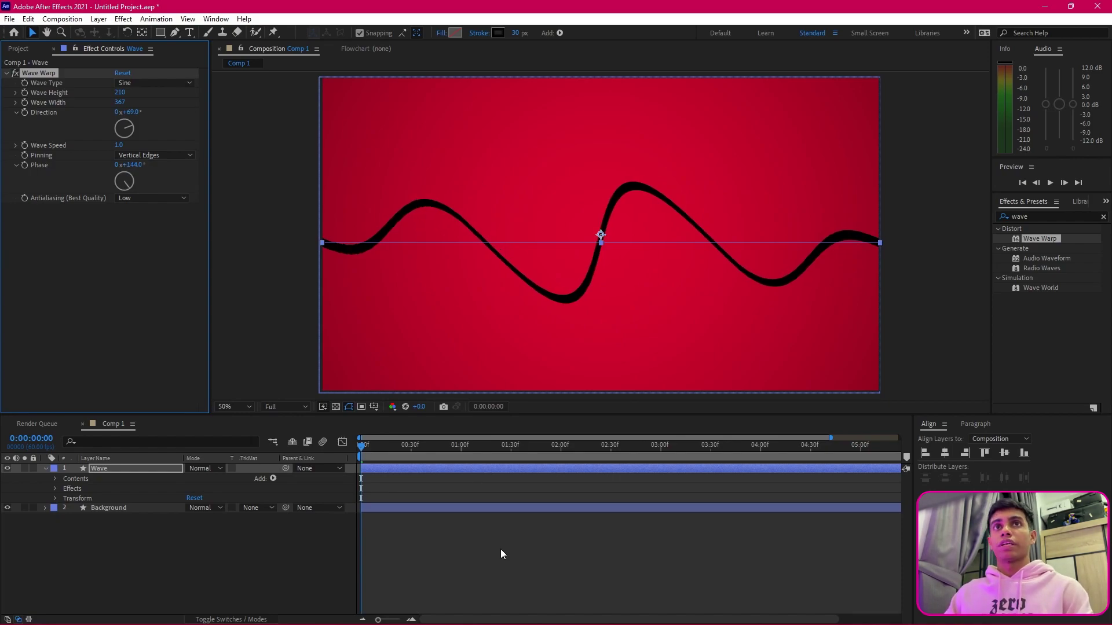
click(501, 552)
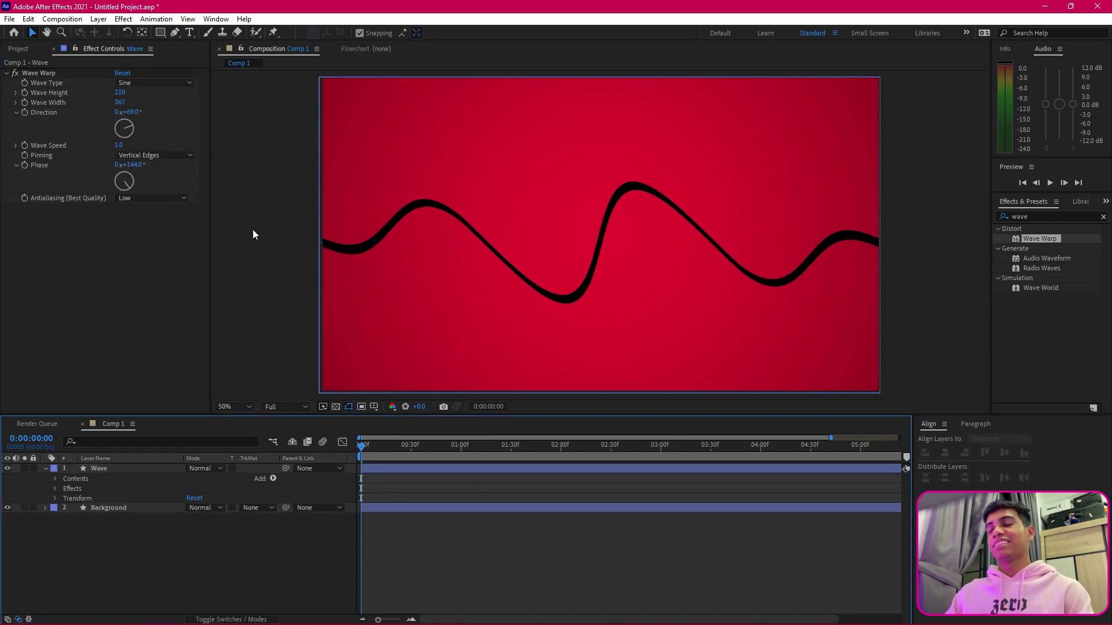
- Add a Repeater through the Wave layer's Contents > Add menu and set Copies to 10
click(236, 233)
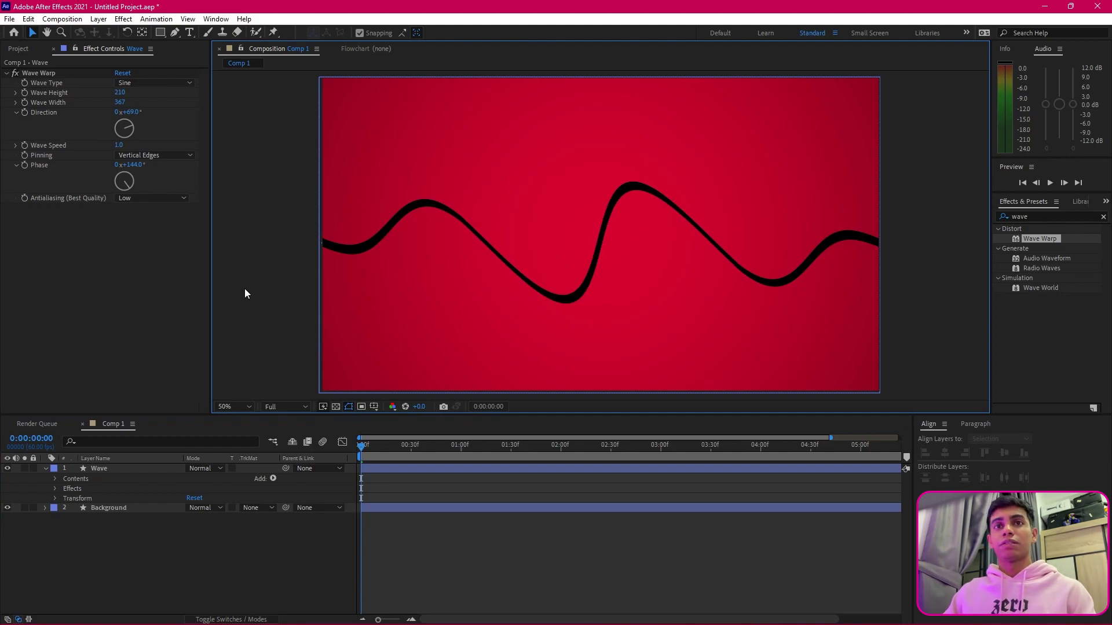
click(199, 494)
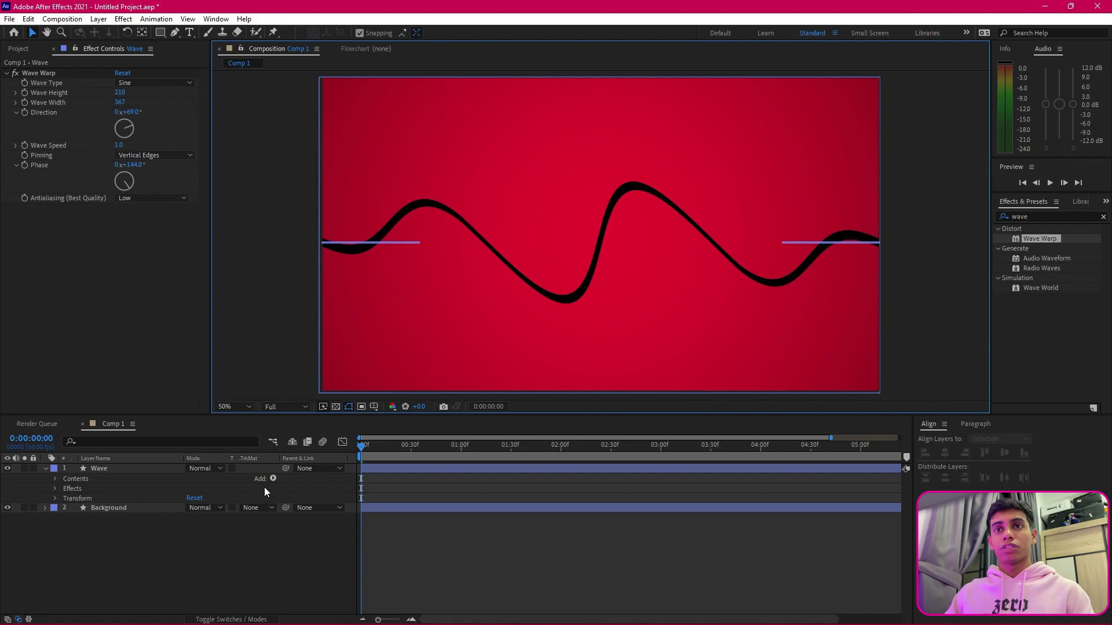
click(97, 470)
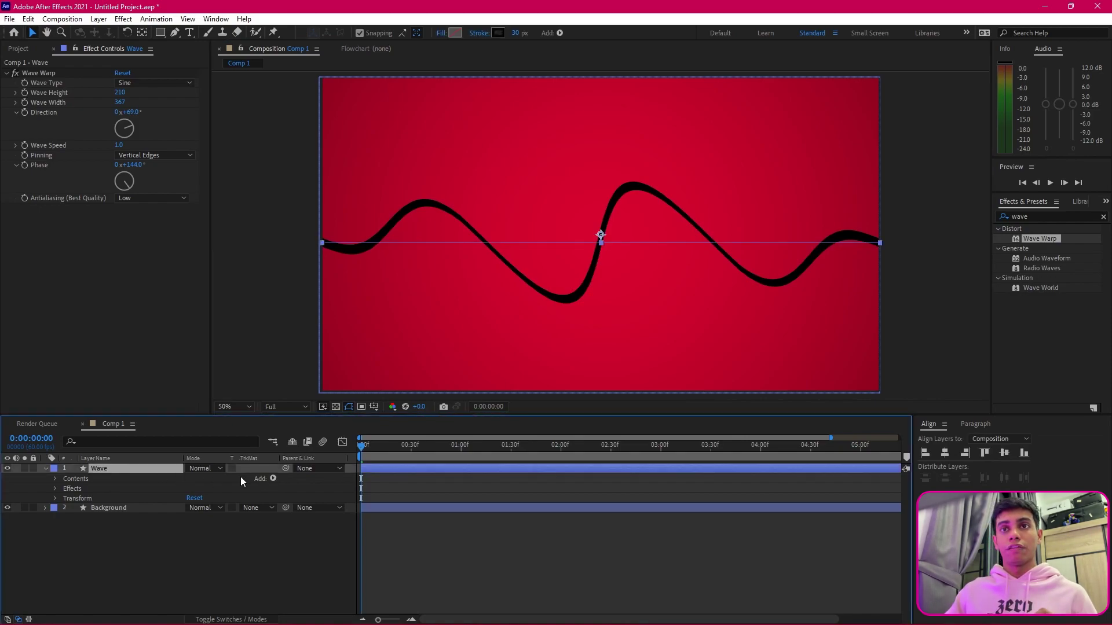
click(272, 480)
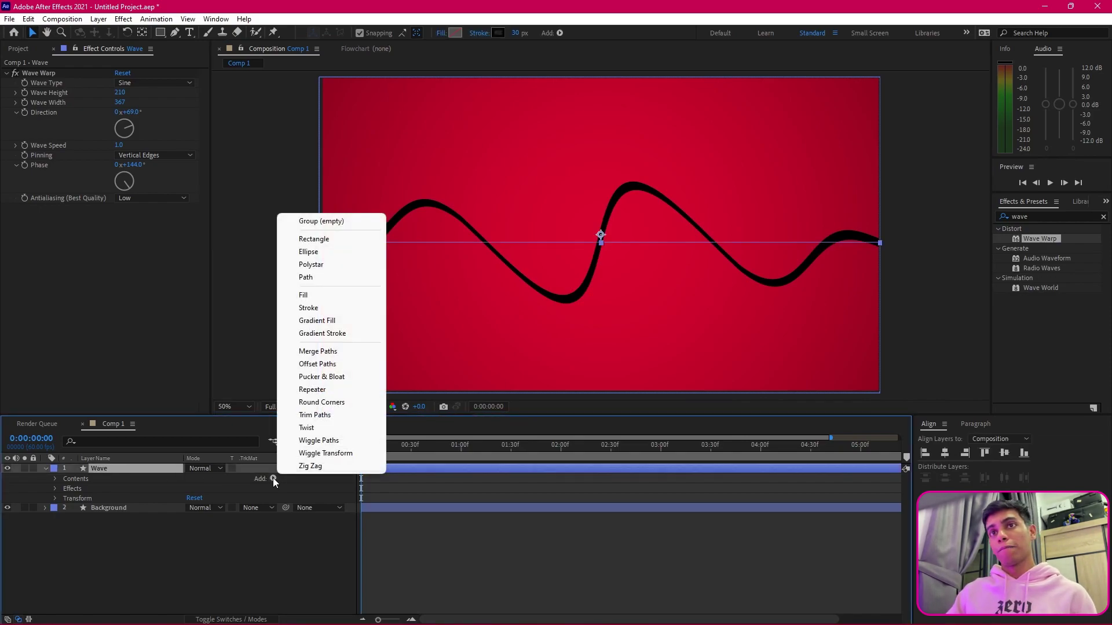
click(334, 391)
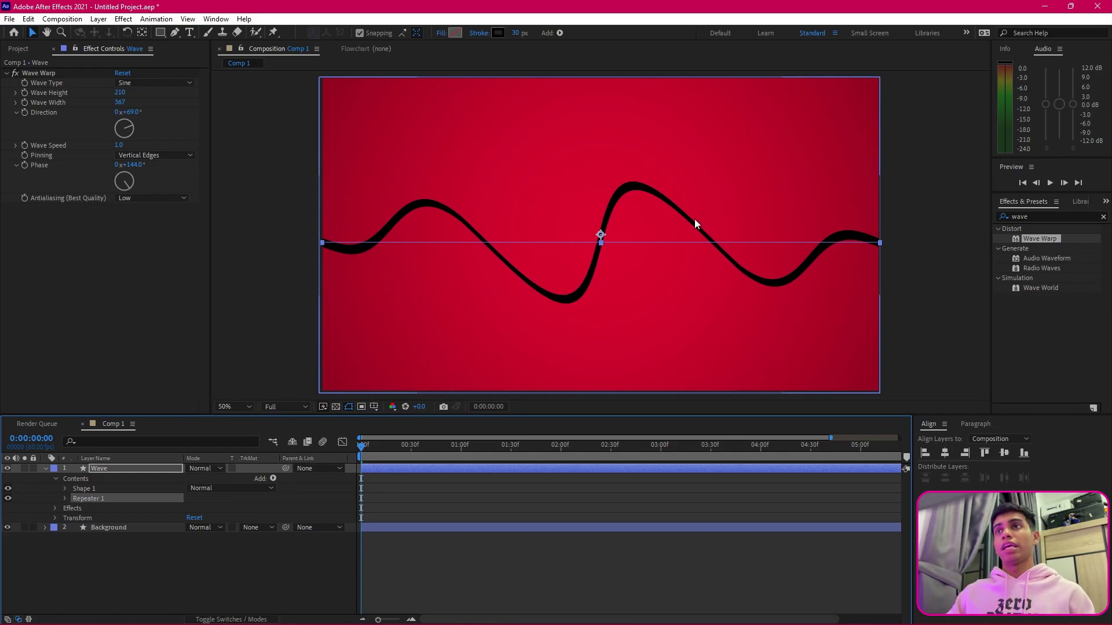
click(64, 499)
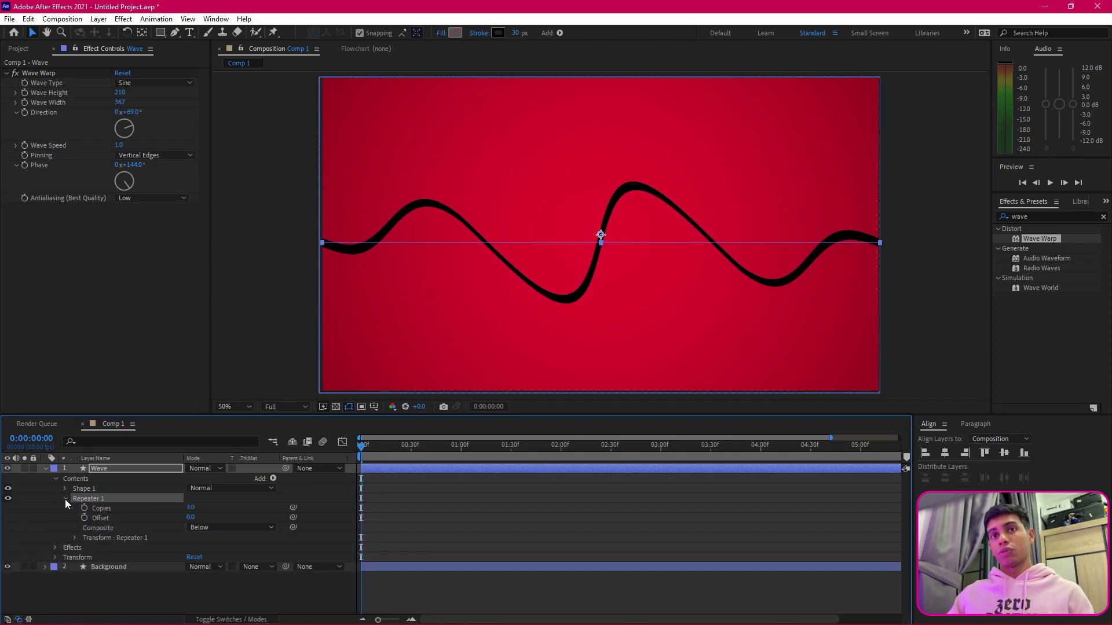
click(190, 508)
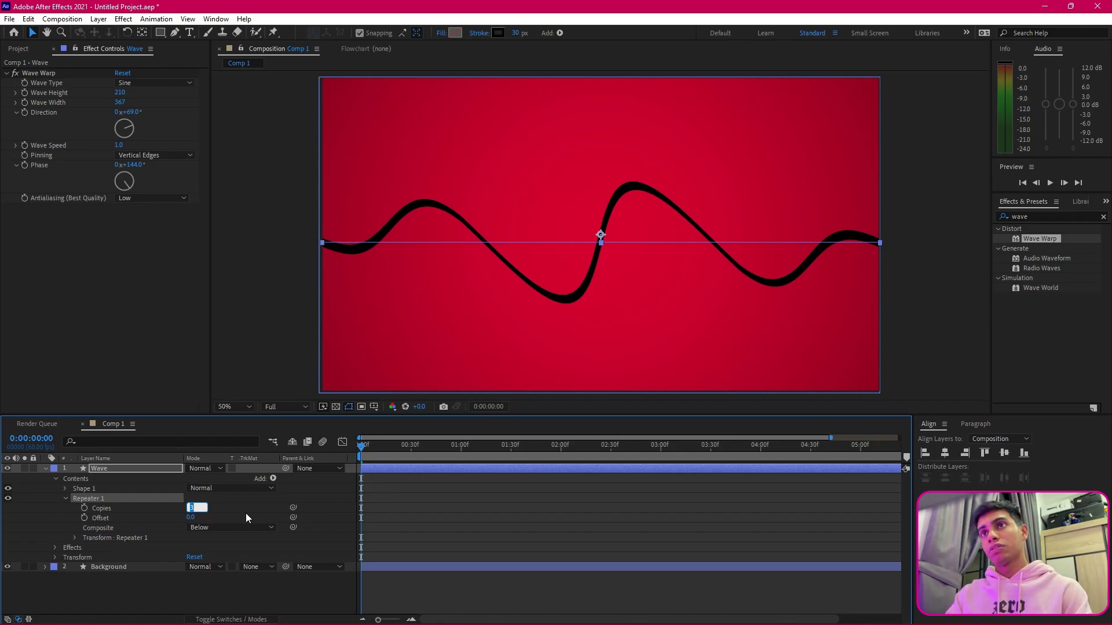
text(10)
key(Return)
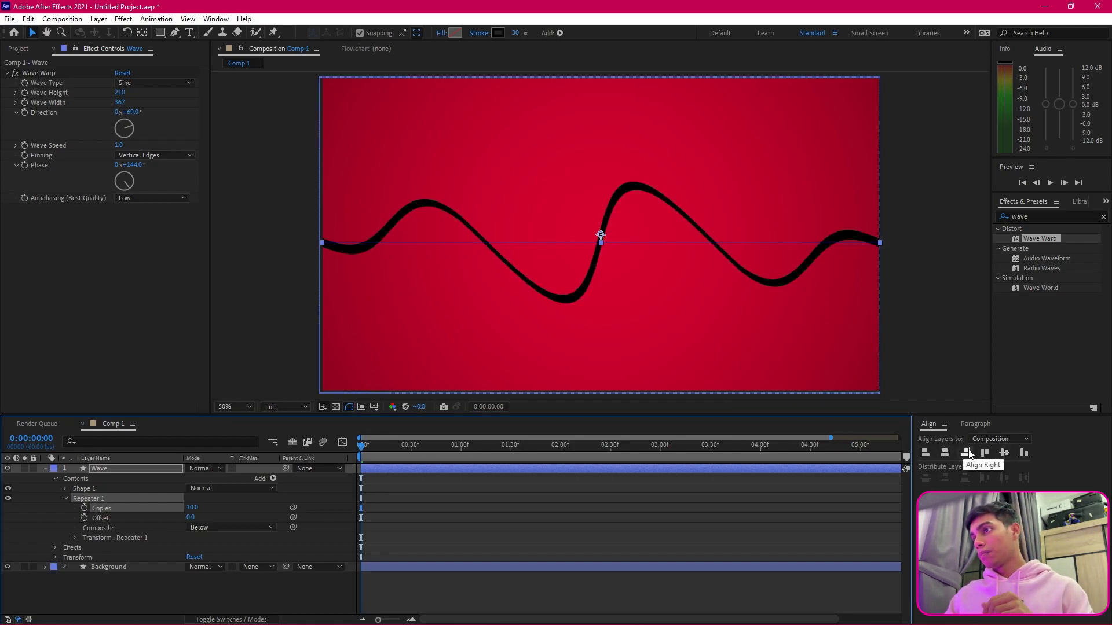
- Align the wave line to the composition's top edge
click(984, 453)
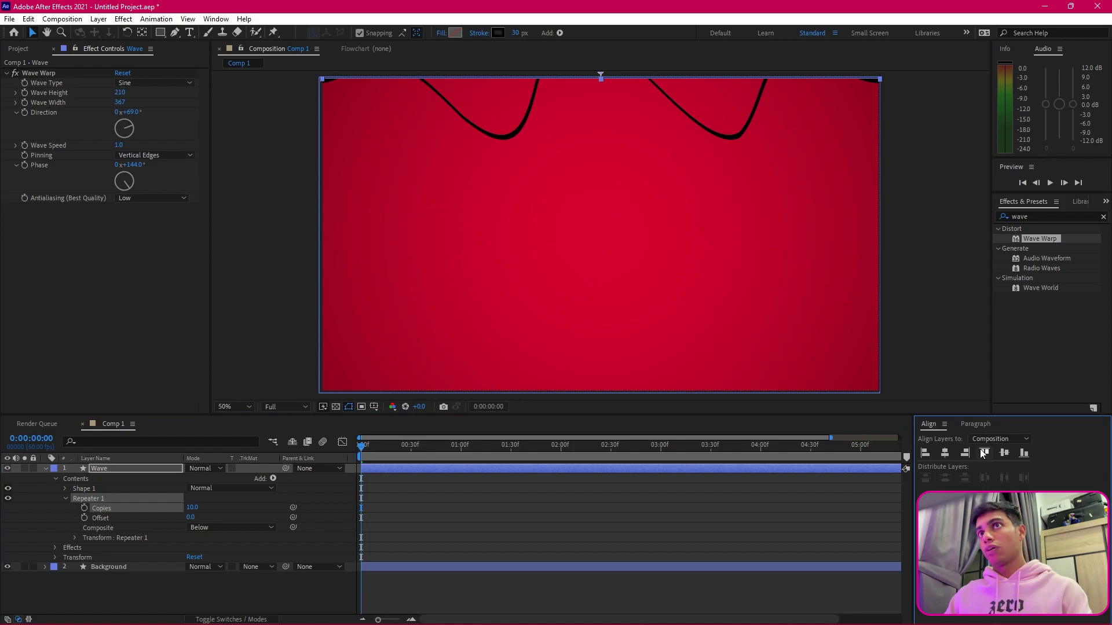
click(75, 538)
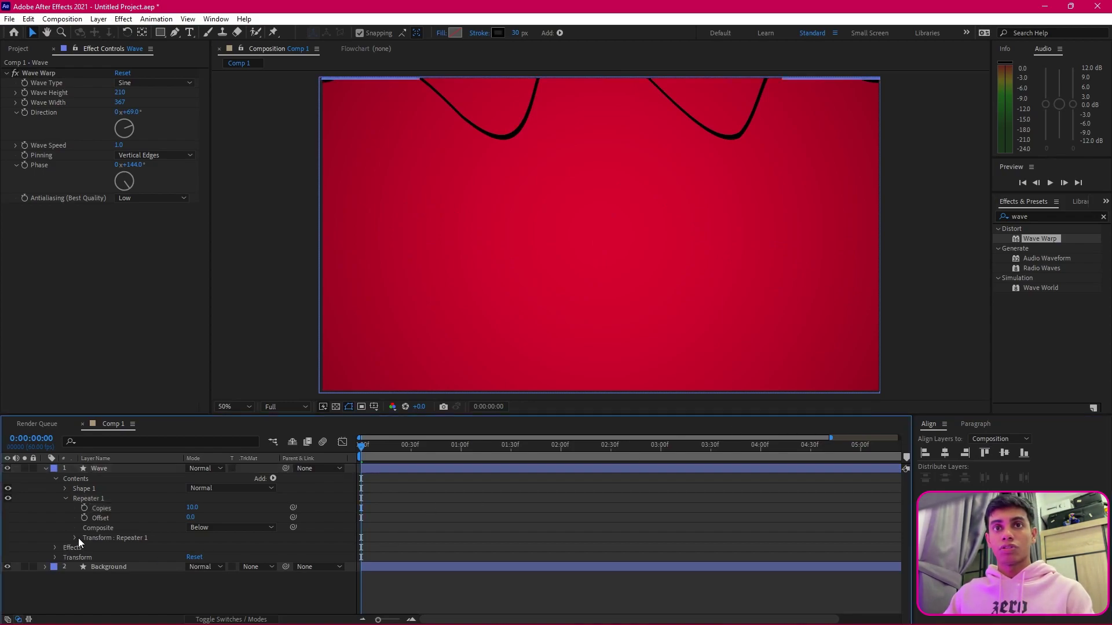
click(110, 539)
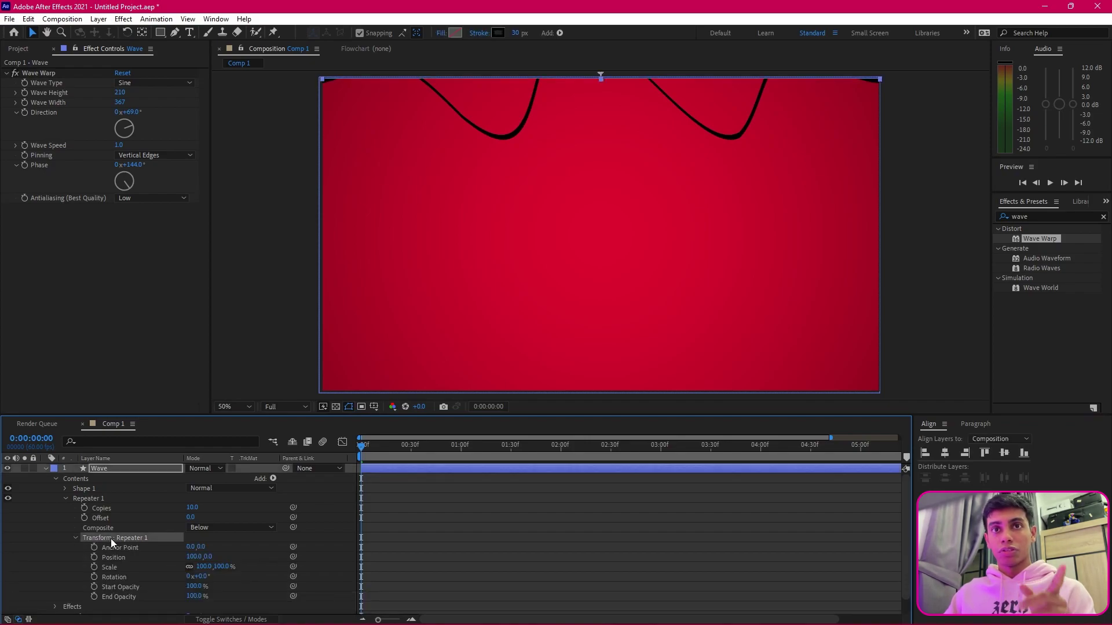
- Set the Repeater's transform Position to 0, 115 so copies stack downward
click(197, 557)
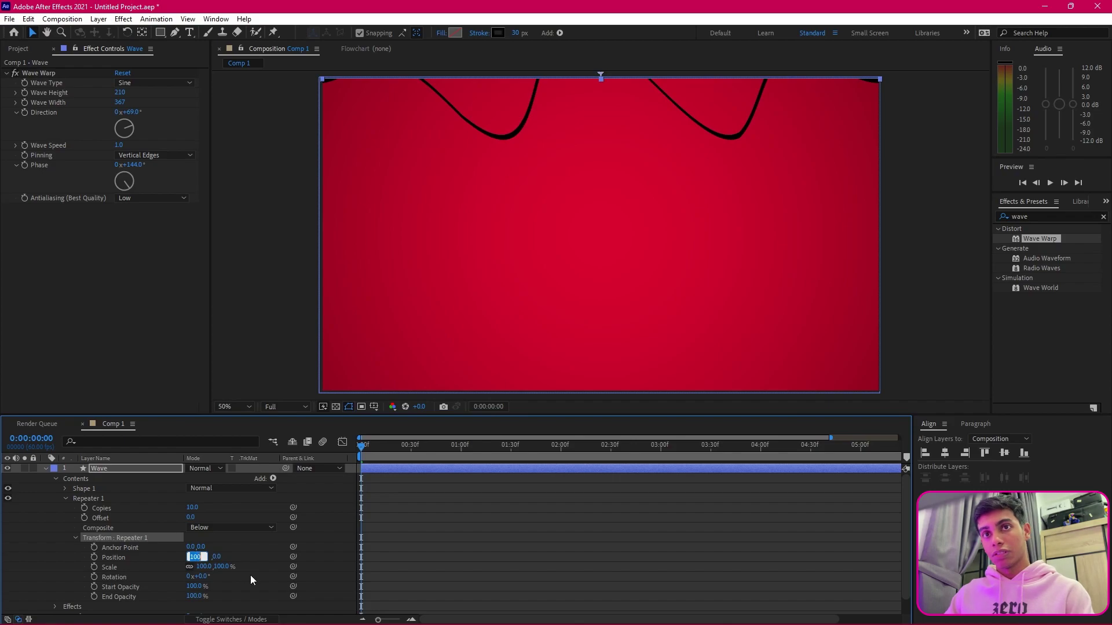
text(0)
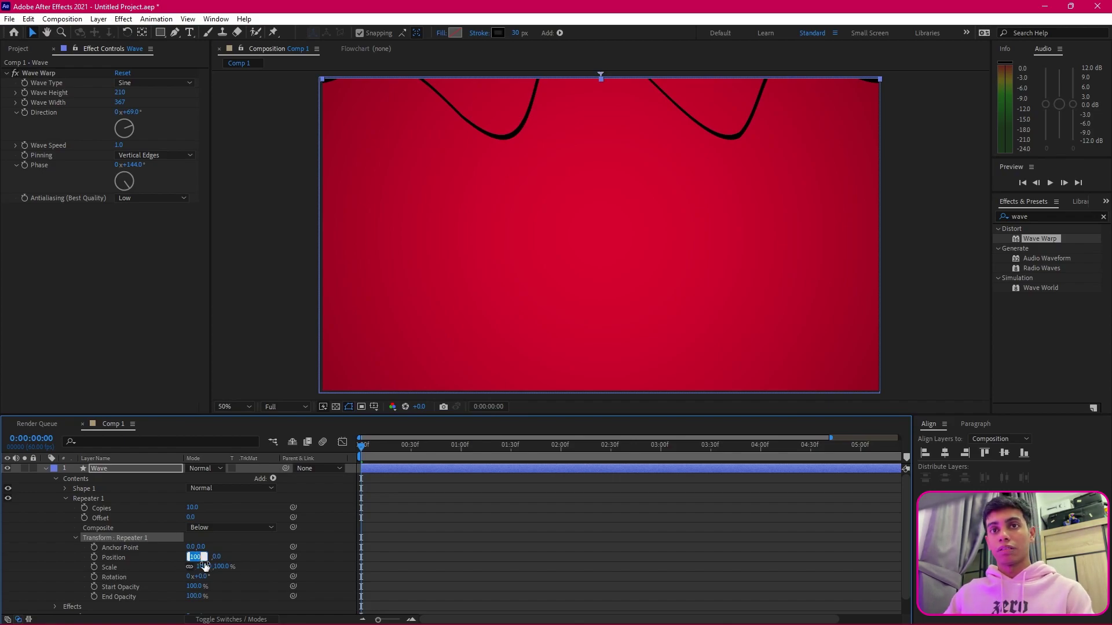
key(Return)
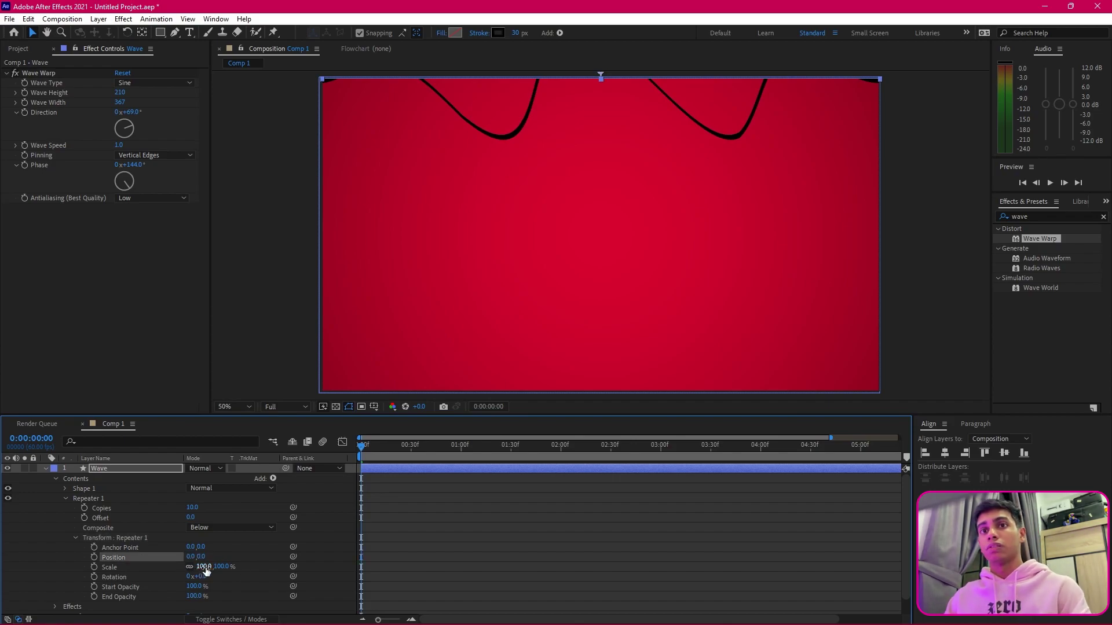
click(201, 557)
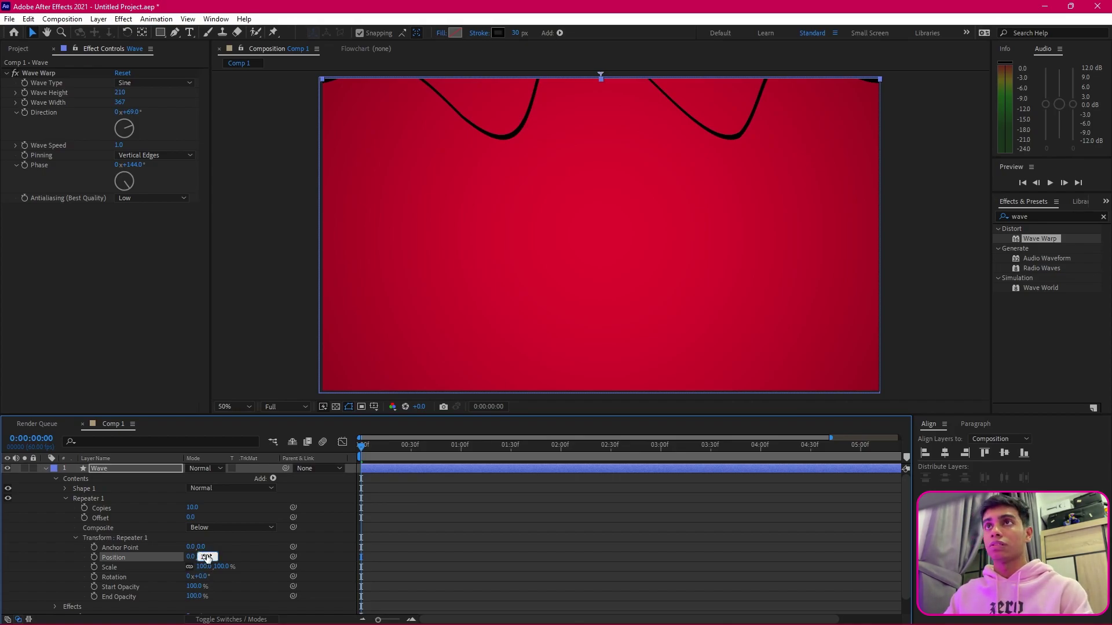
text(115)
key(Return)
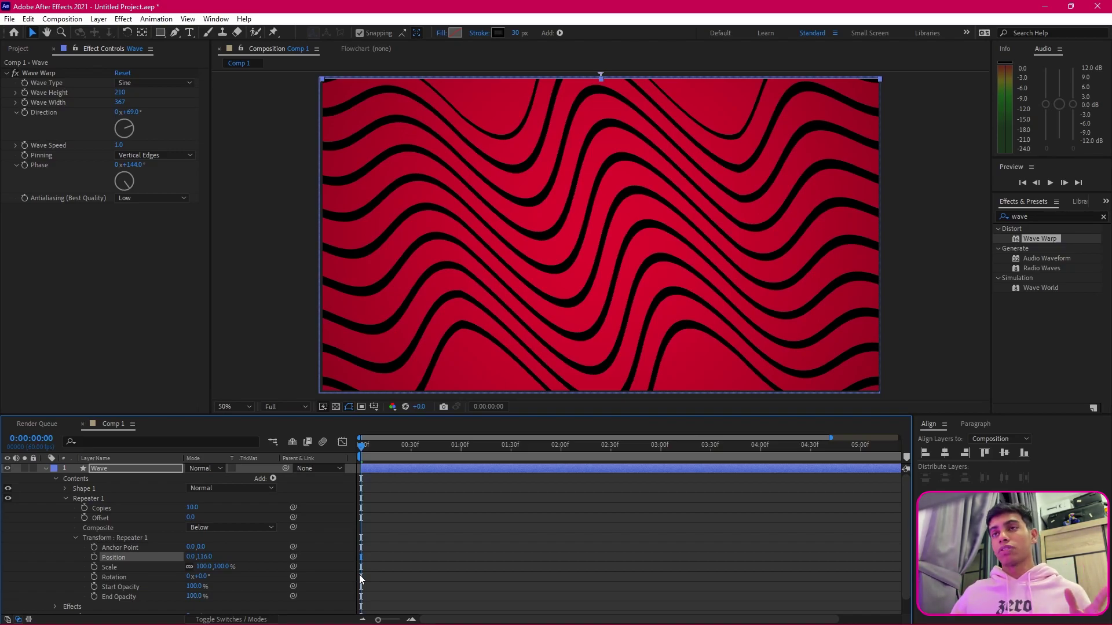
- Preview the current wave animation playback
scroll(152, 541, down, 1)
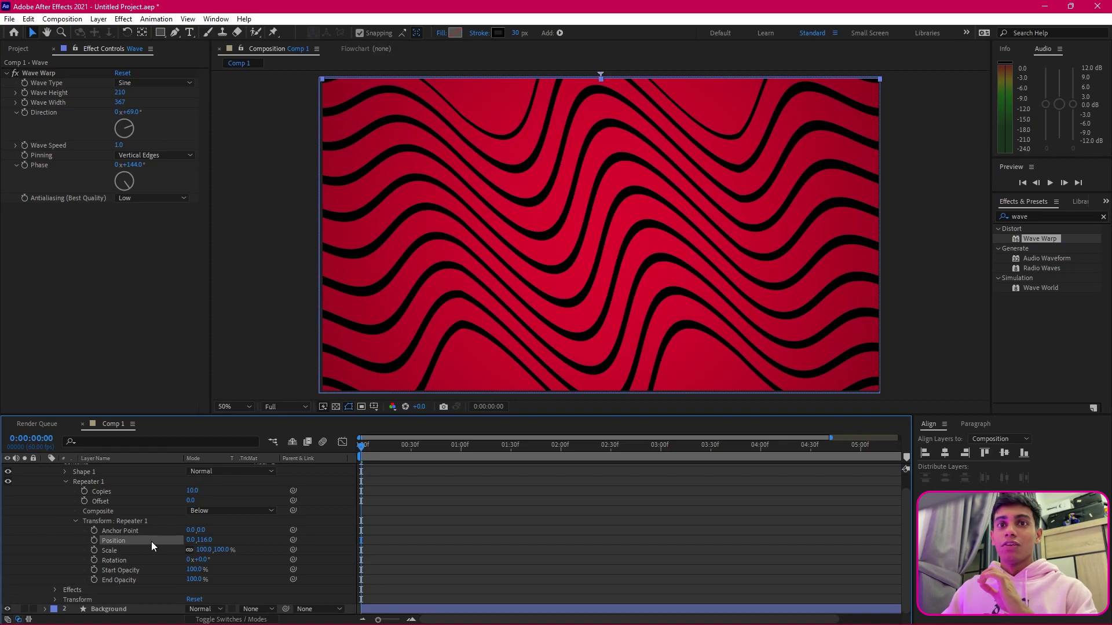
scroll(394, 524, up, 1)
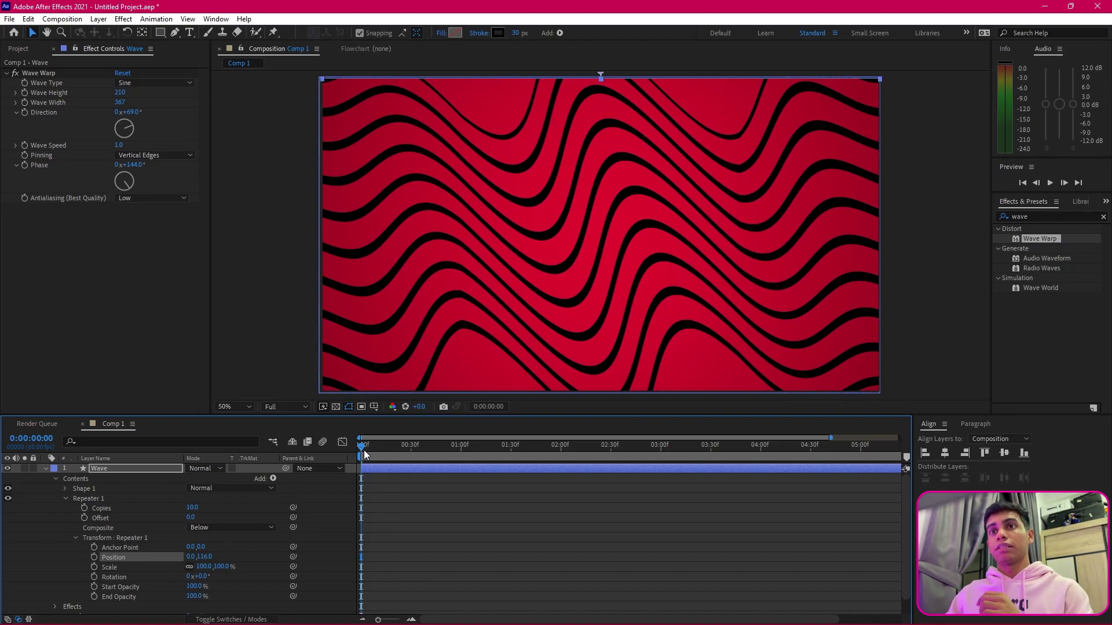
key(space)
mouse_move(434, 449)
mouse_down()
mouse_move(514, 456)
mouse_move(436, 460)
mouse_move(454, 456)
mouse_up()
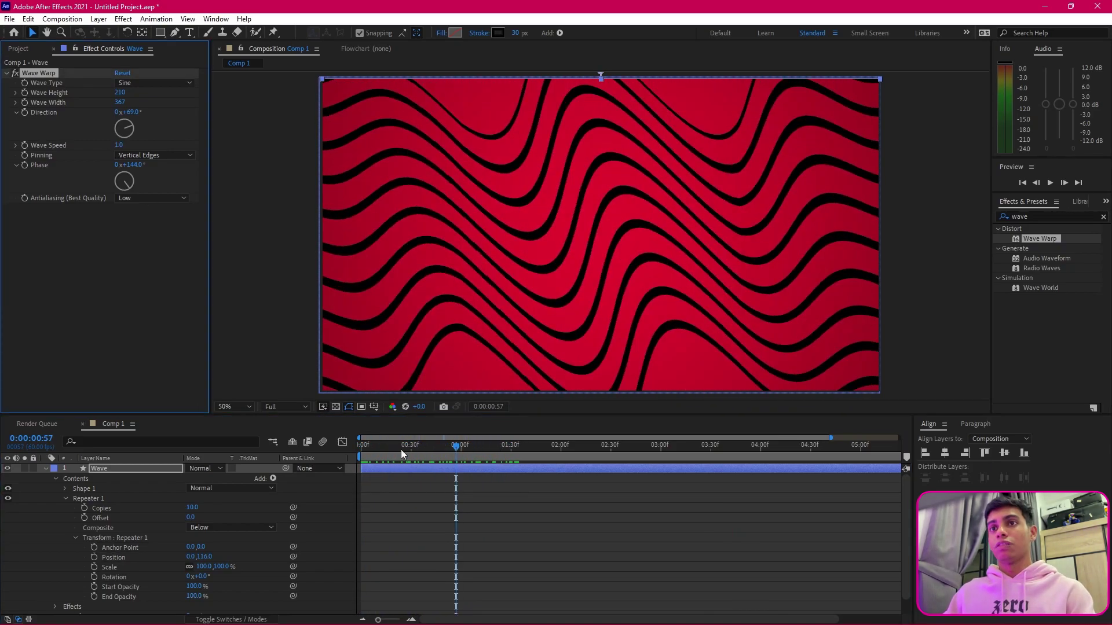
key(space)
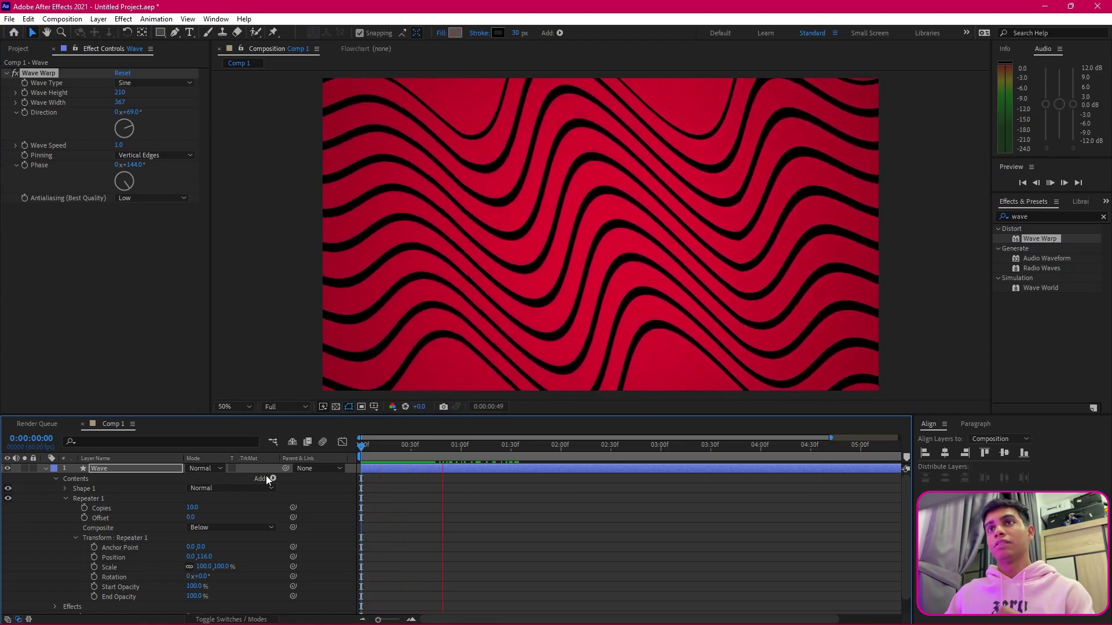
key(space)
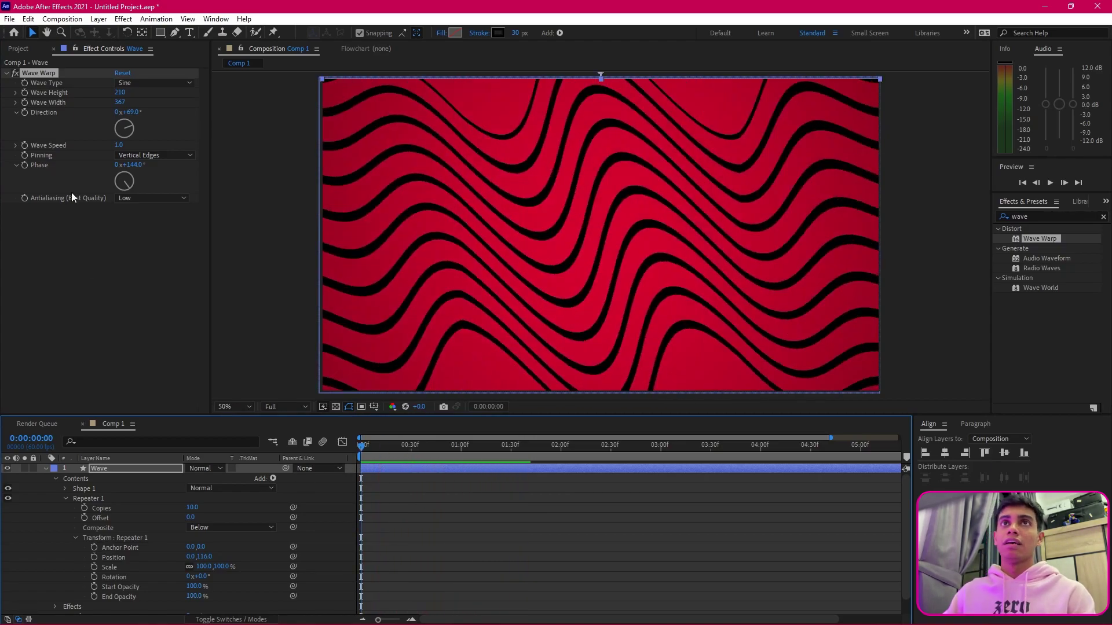
- Set Wave Warp's Wave Speed to 0.1 and preview the slower motion
click(119, 146)
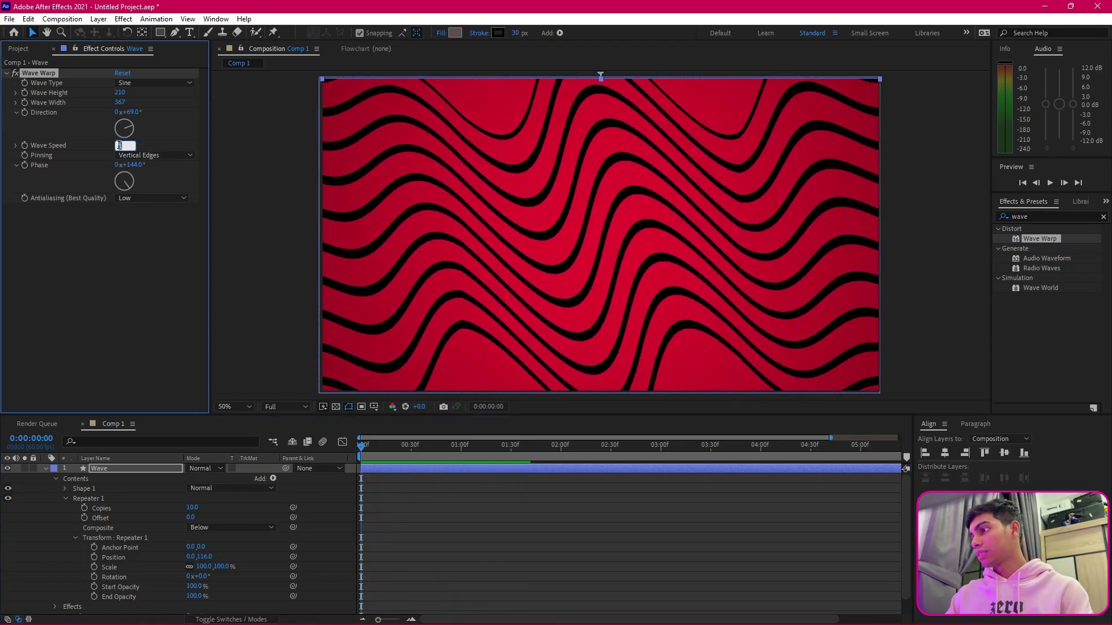
text(.1)
key(Return)
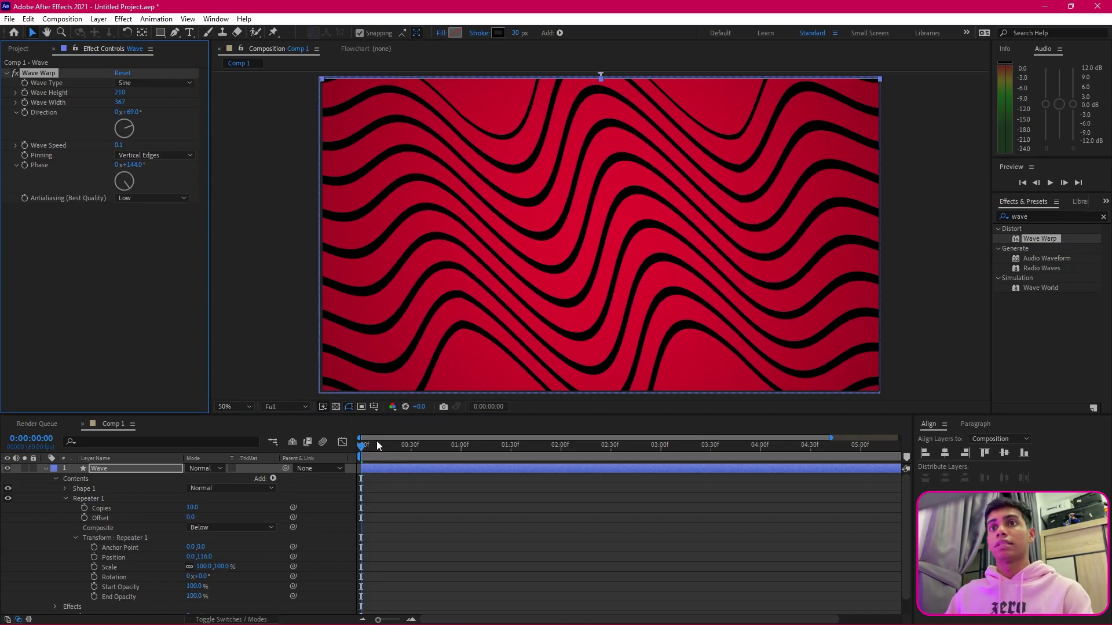
key(space)
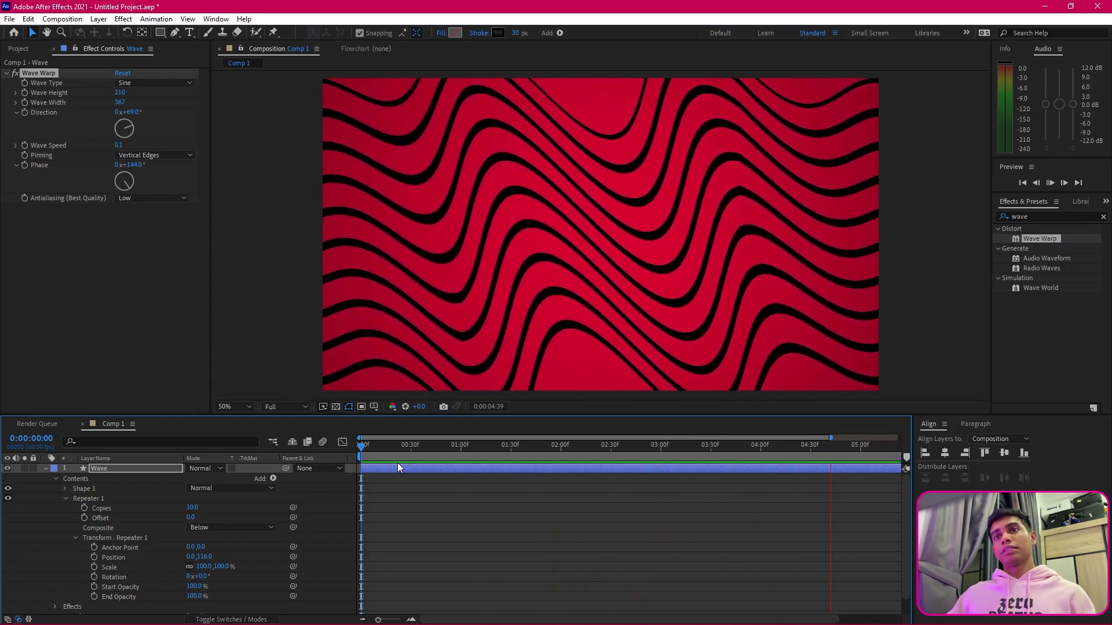
key(space)
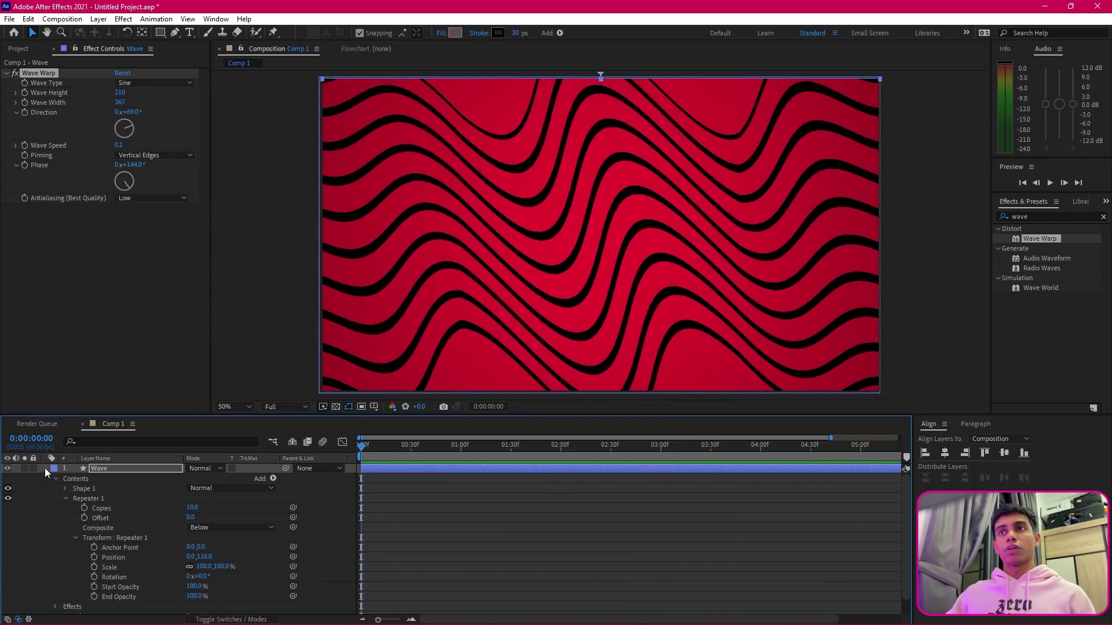
- Collapse Wave, reveal Background's Contents > Rectangle 1 > Fill 1, and go to 01:00
click(45, 469)
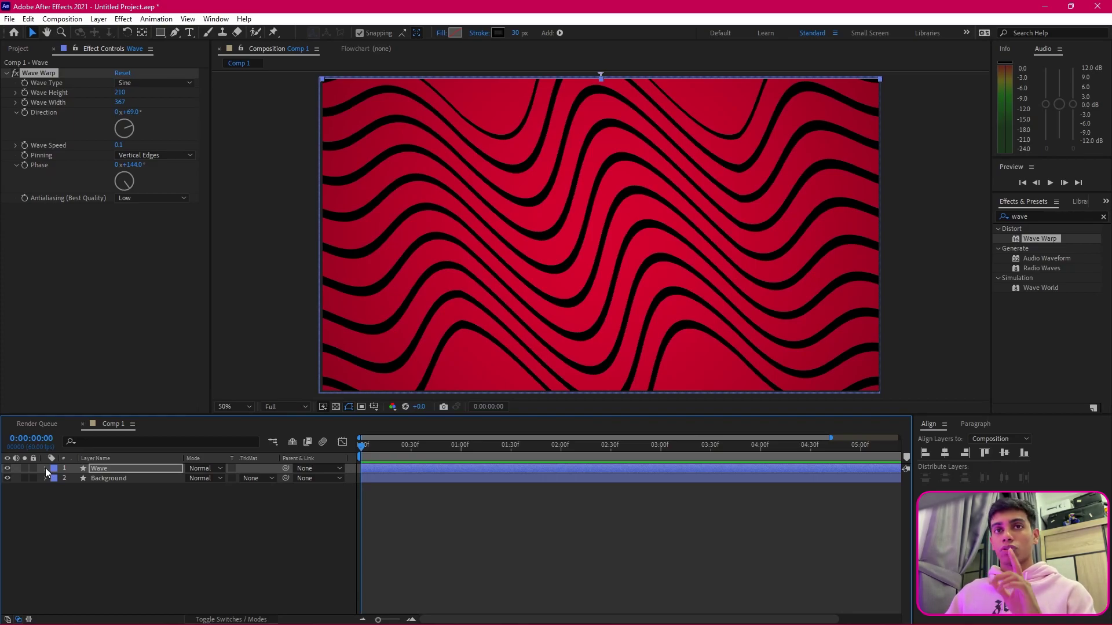
click(46, 469)
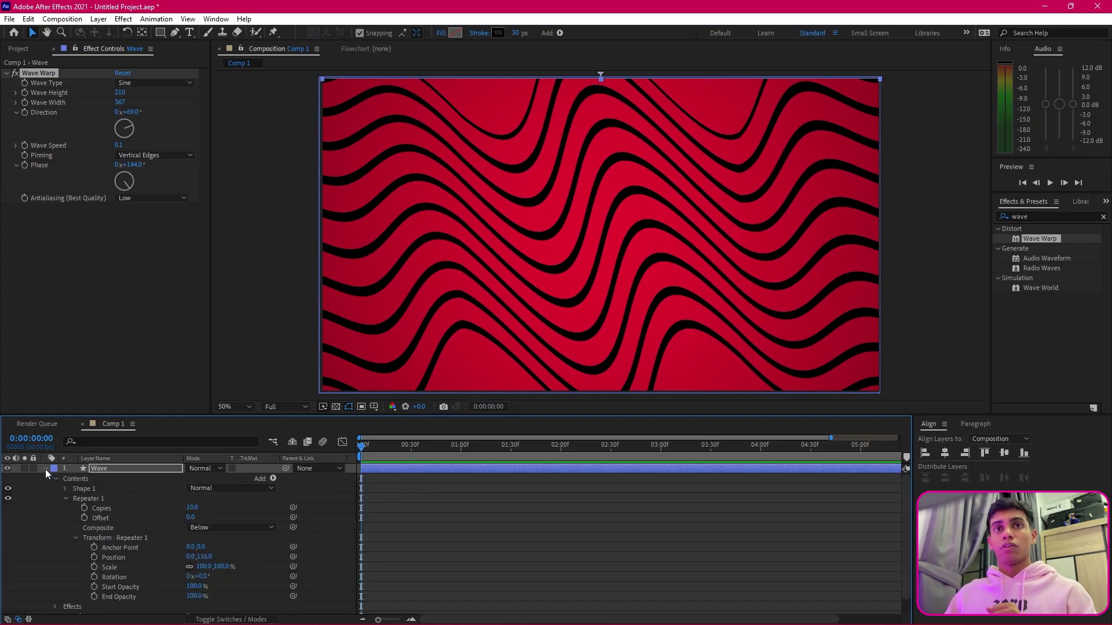
click(45, 469)
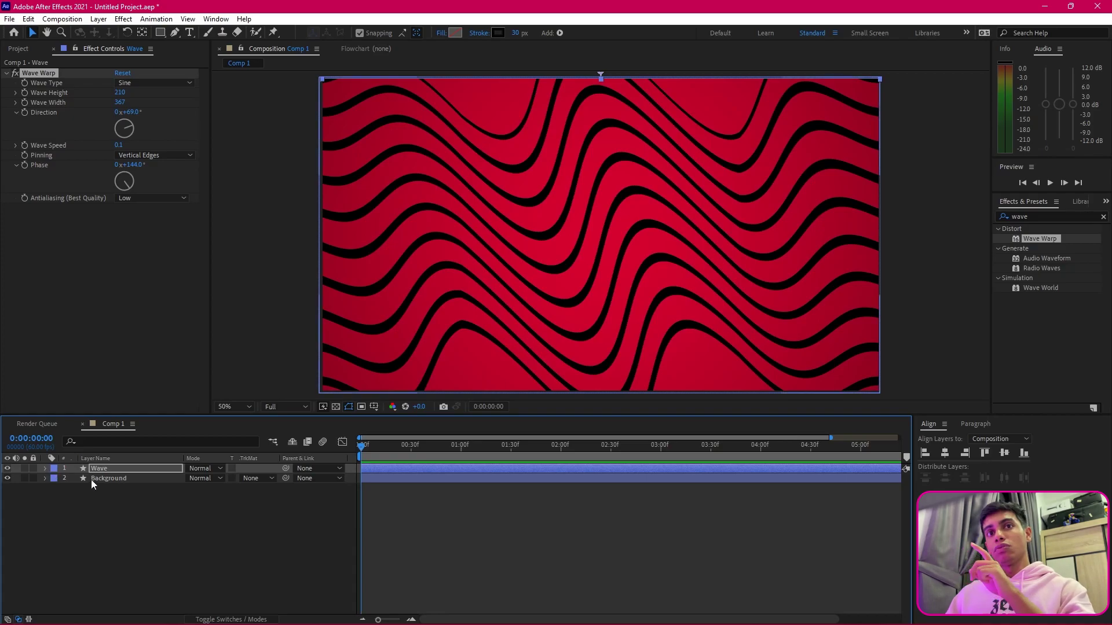
click(110, 479)
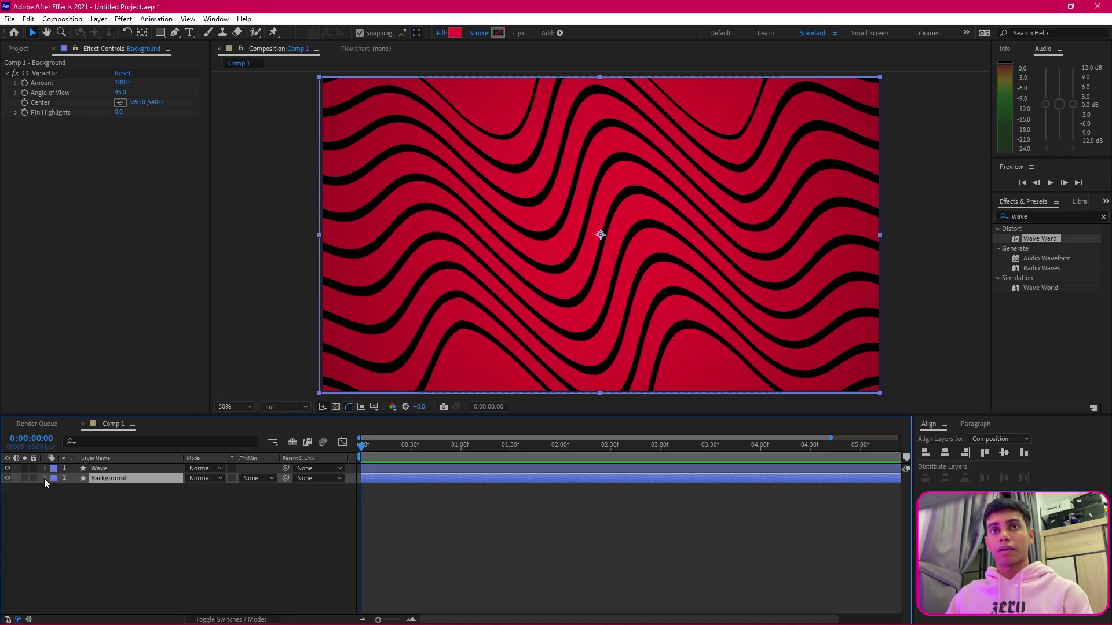
click(45, 478)
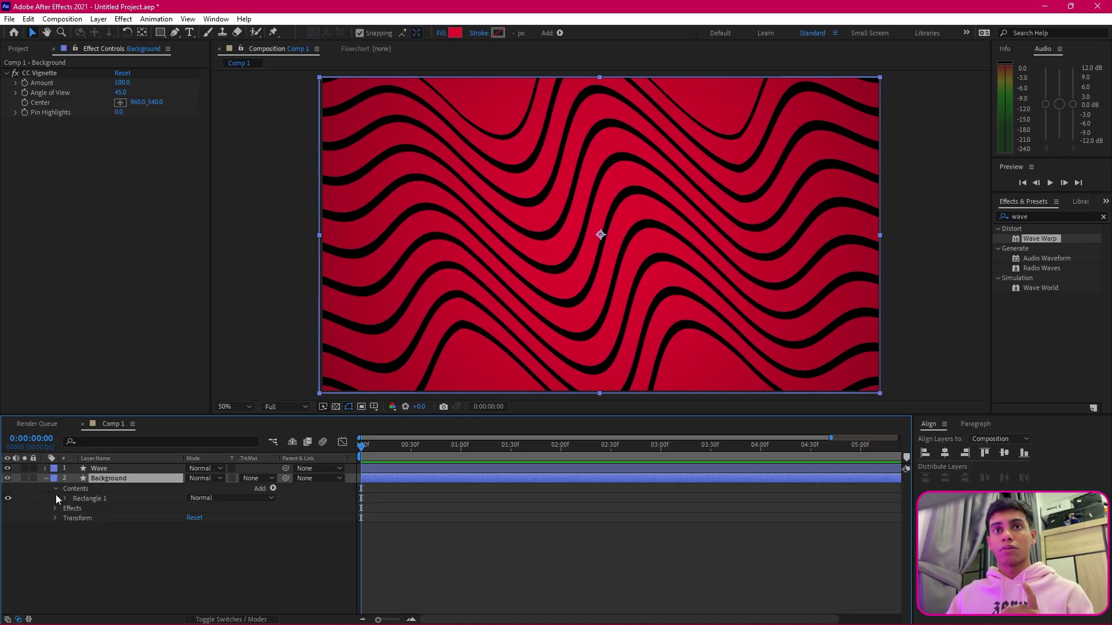
click(65, 499)
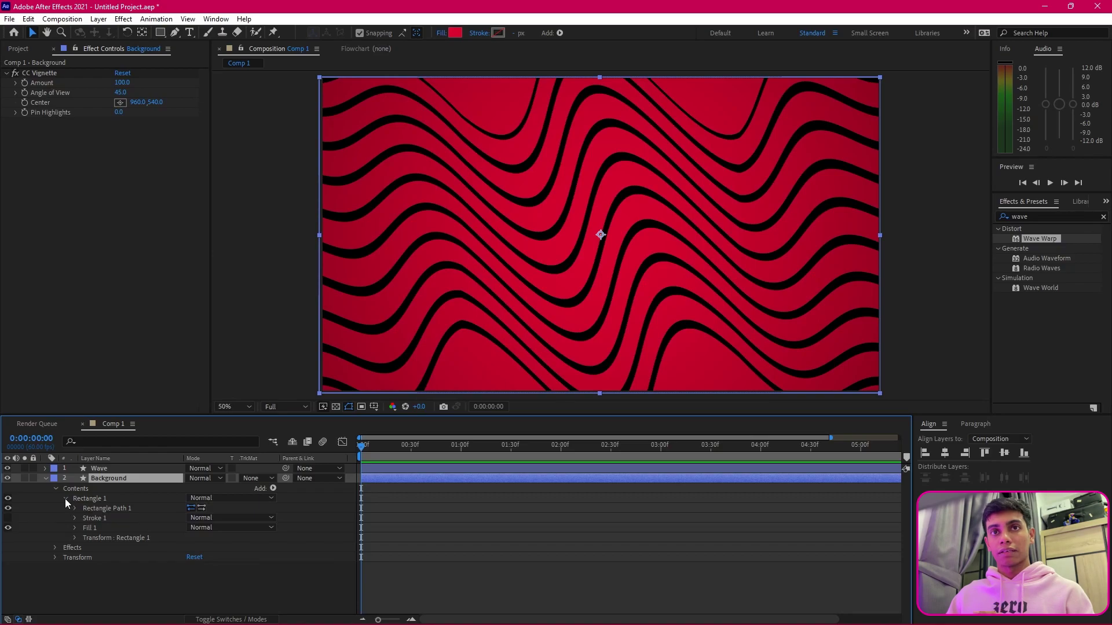
click(75, 528)
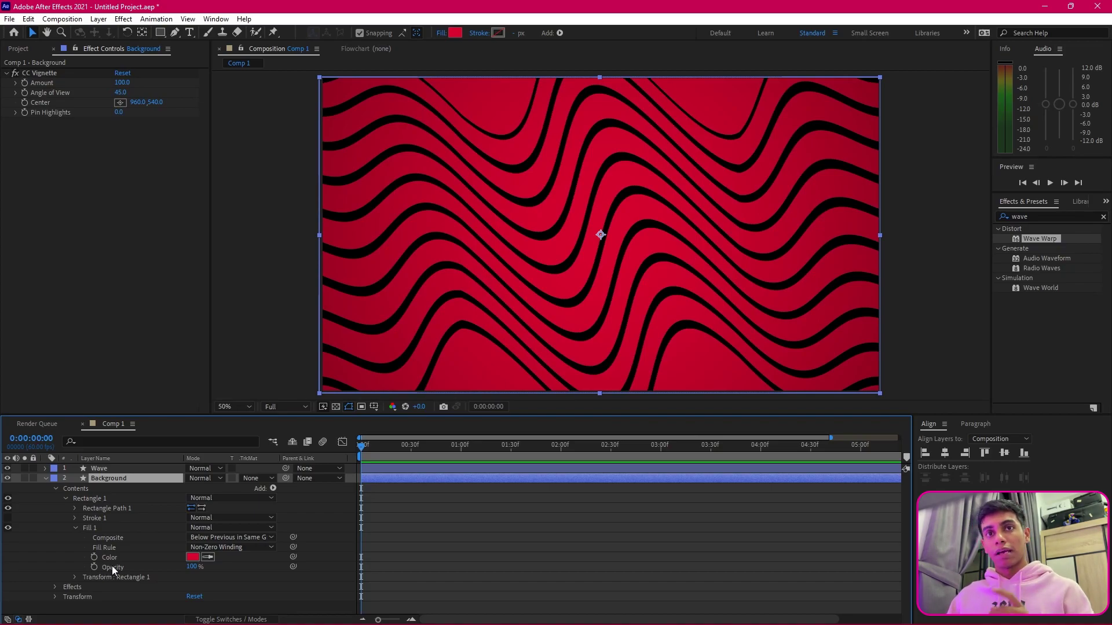
click(461, 447)
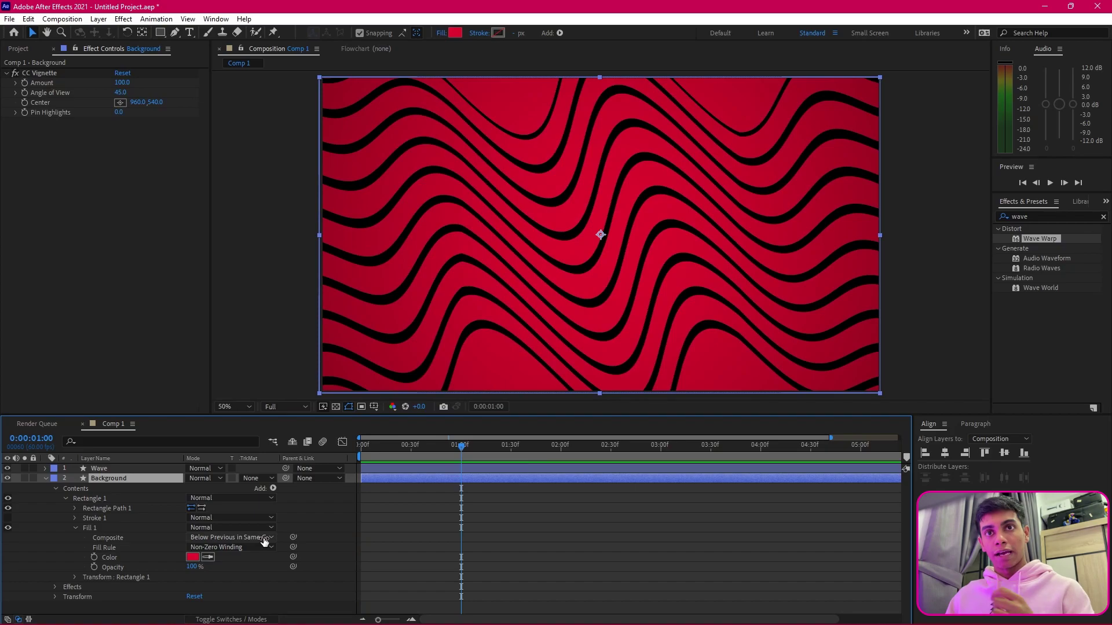
- Keyframe the Background Fill Color red at 01:00 and black at about 01:40
click(94, 558)
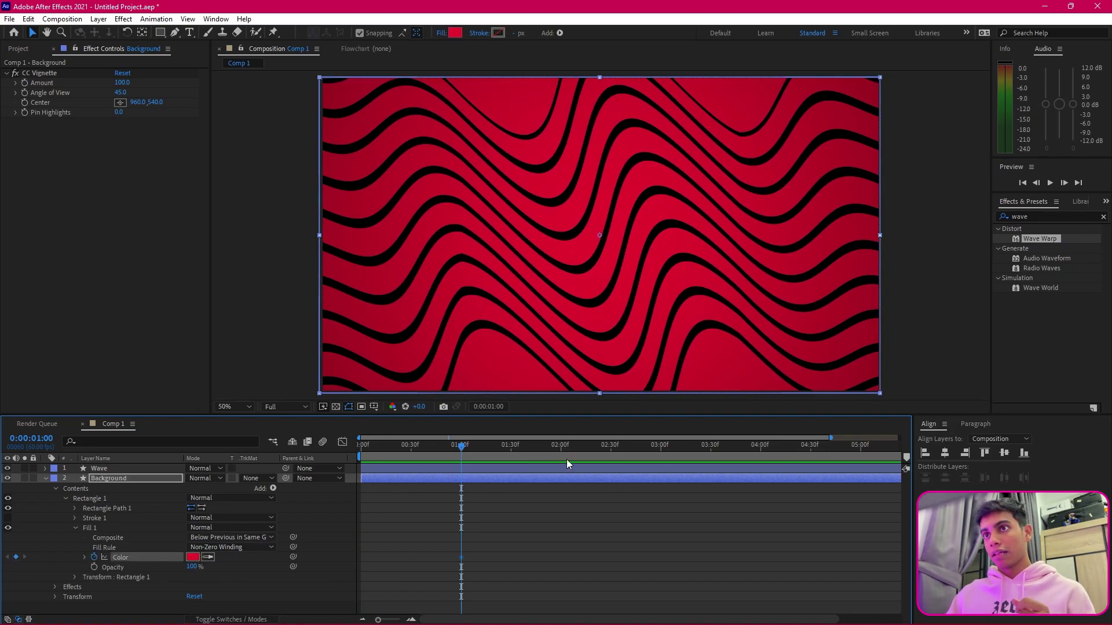
drag(550, 453, 528, 448)
click(192, 557)
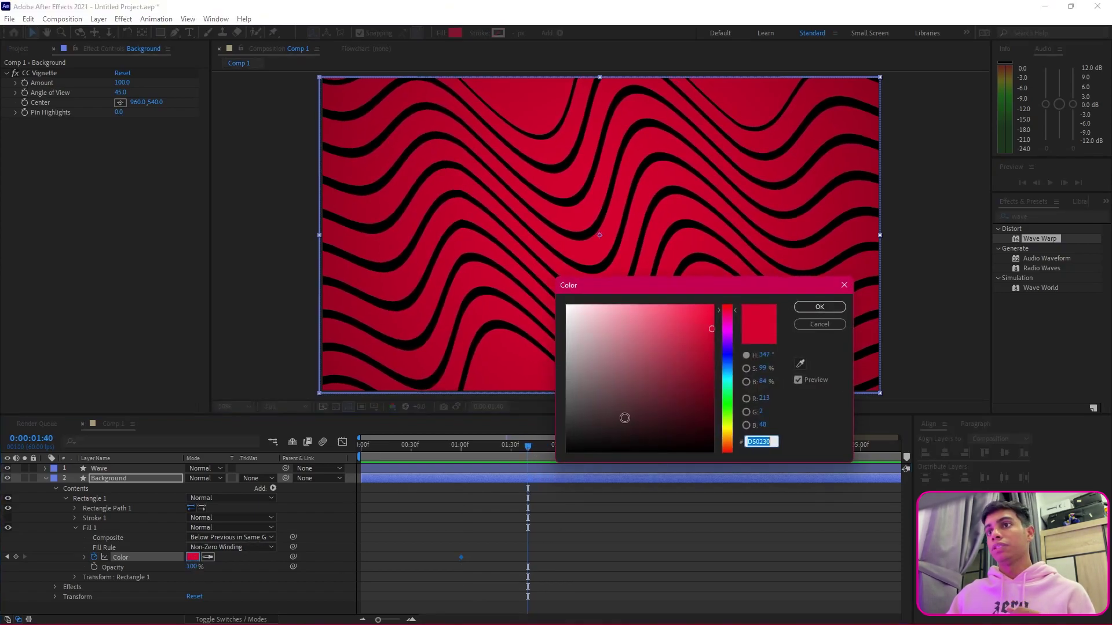
drag(624, 418, 543, 467)
key(Return)
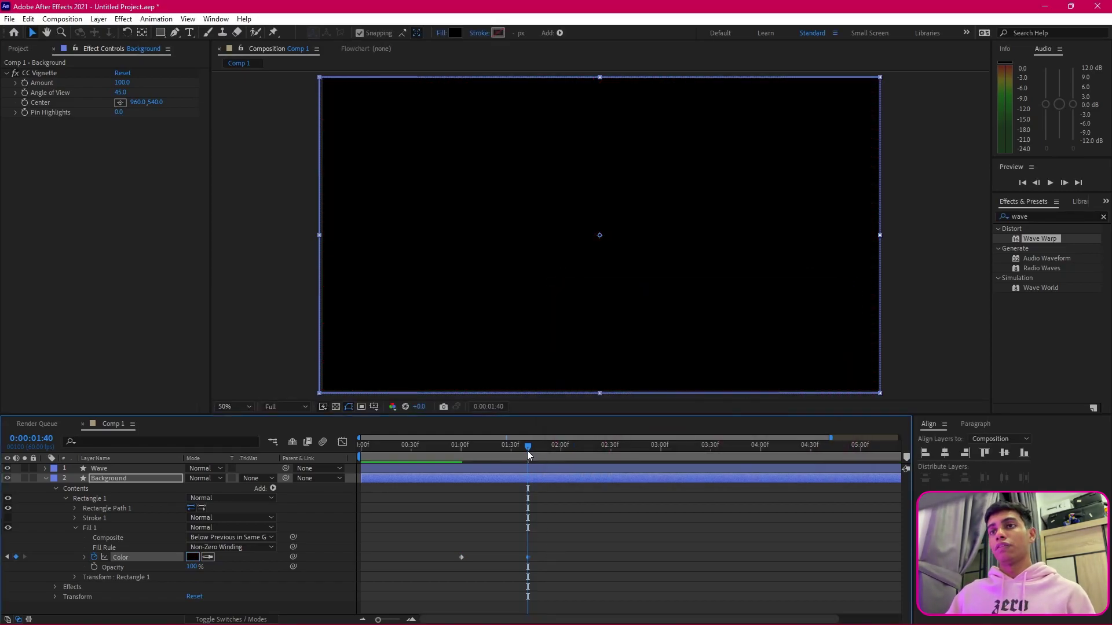
drag(527, 450, 457, 491)
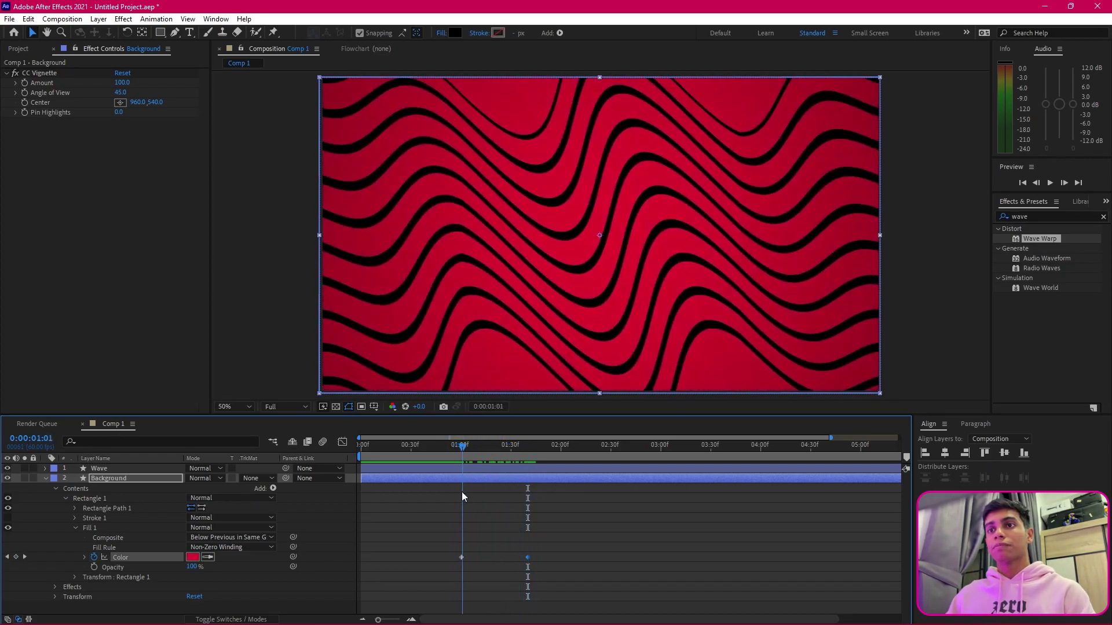
- Expand the Wave layer down to Shape 1's Stroke 1 settings, with Repeater 1 collapsed
click(45, 469)
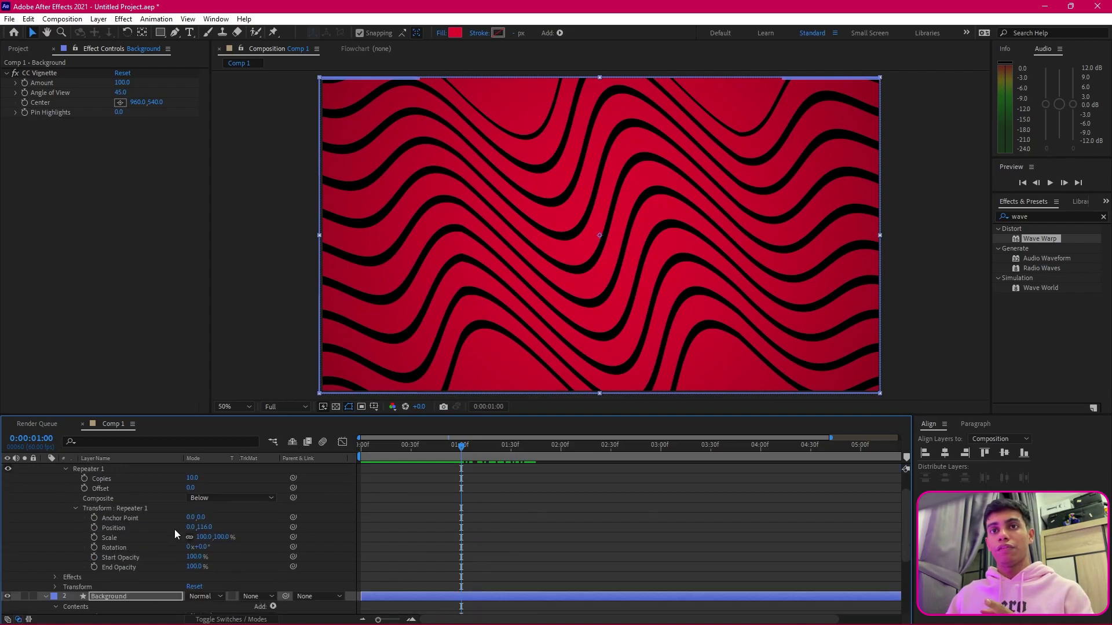
scroll(175, 530, down, 2)
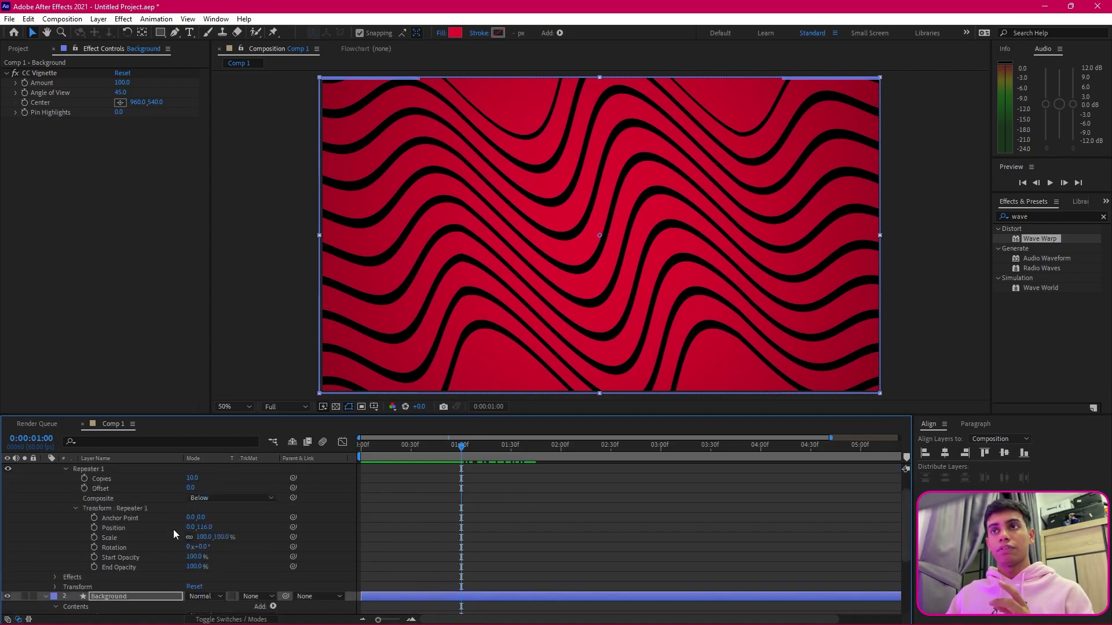
scroll(173, 529, up, 2)
scroll(172, 531, up, 1)
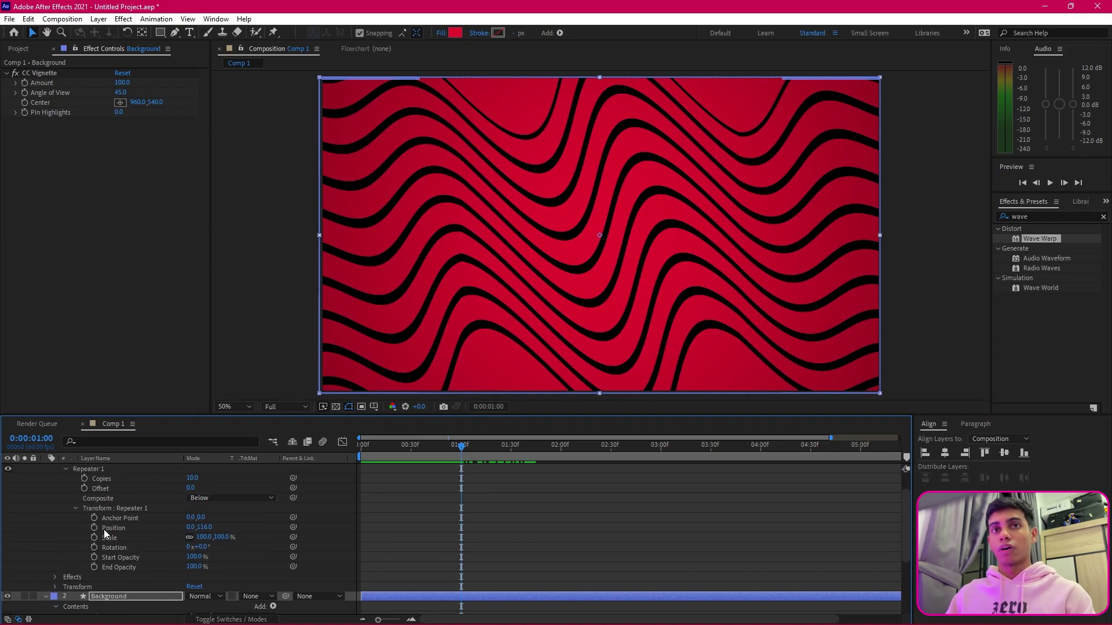
scroll(57, 571, up, 1)
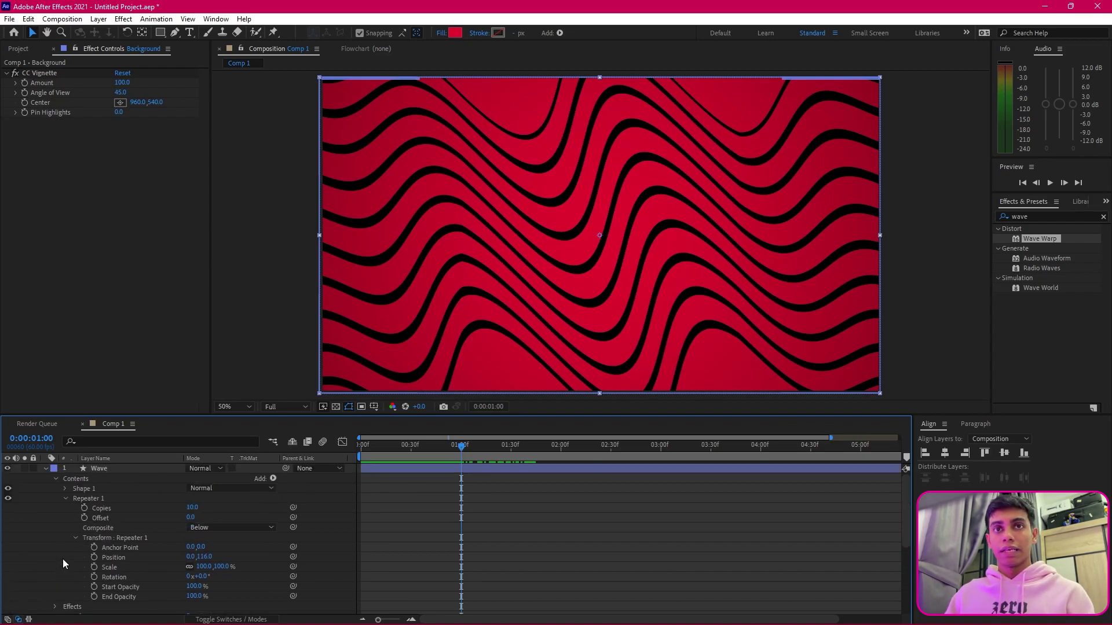
click(64, 499)
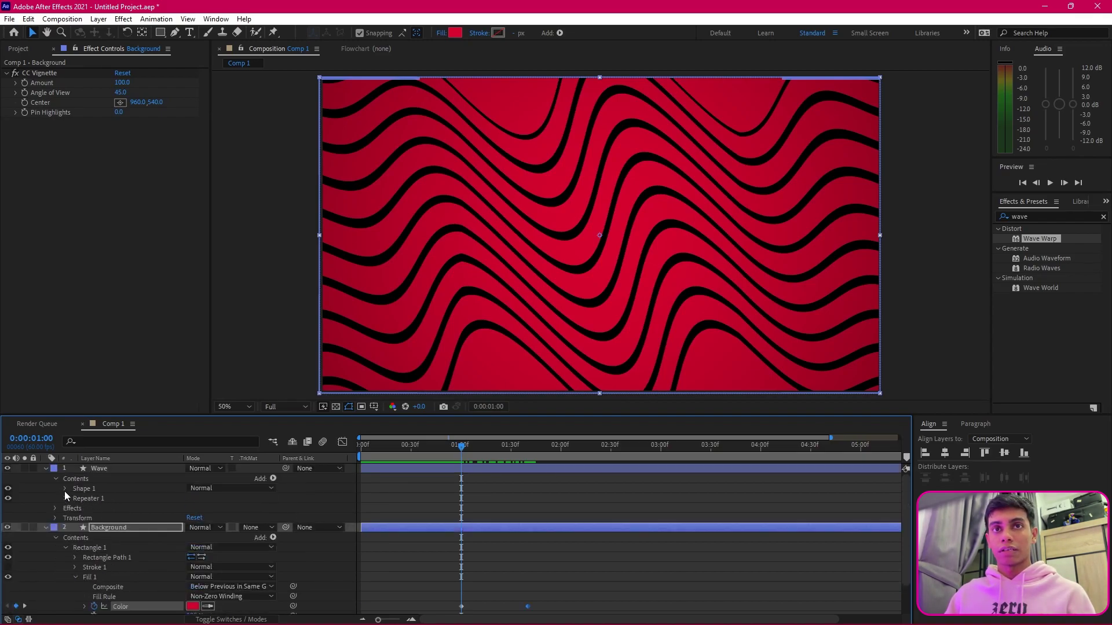
click(65, 489)
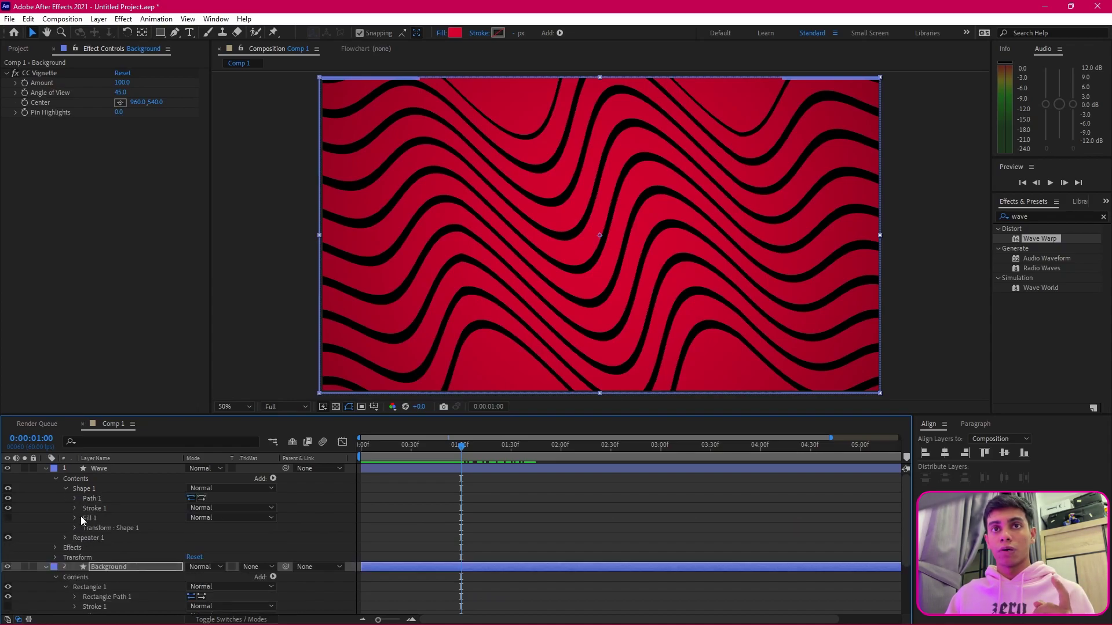
click(78, 516)
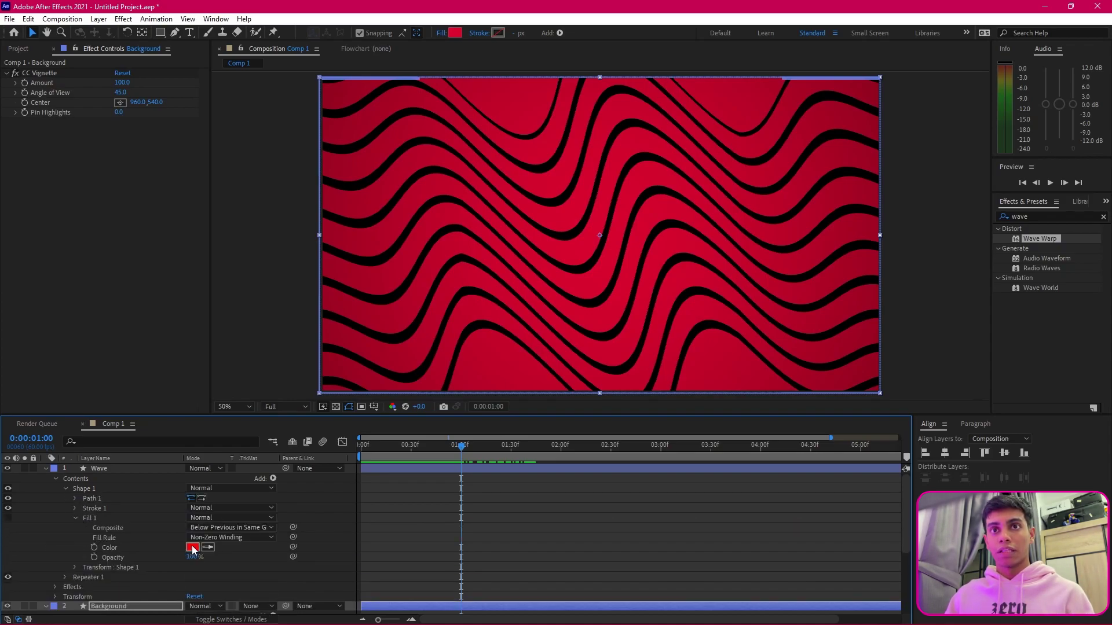
click(75, 519)
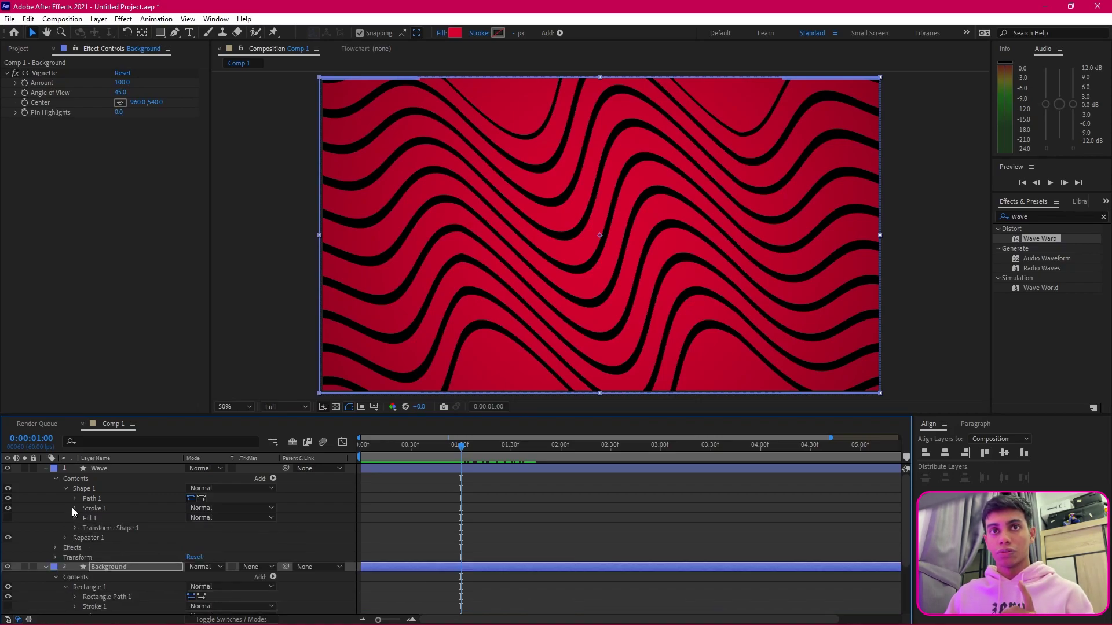
click(75, 508)
- Keyframe the Wave stroke colour at 1:00, then check its colour at 1:40
click(100, 529)
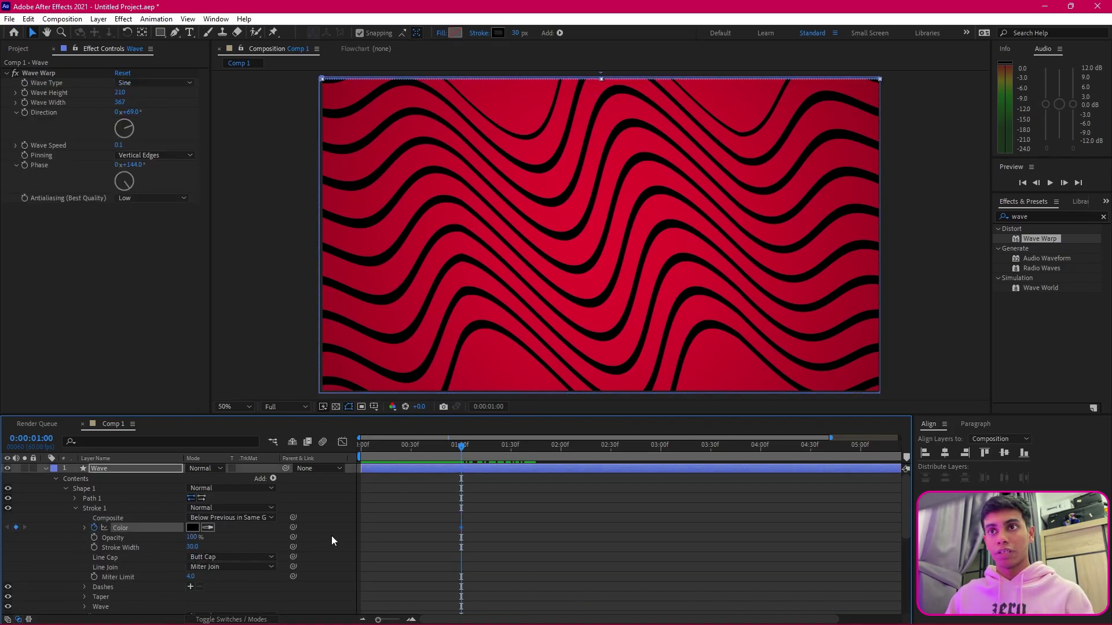
scroll(491, 543, down, 5)
click(533, 447)
drag(534, 447, 527, 448)
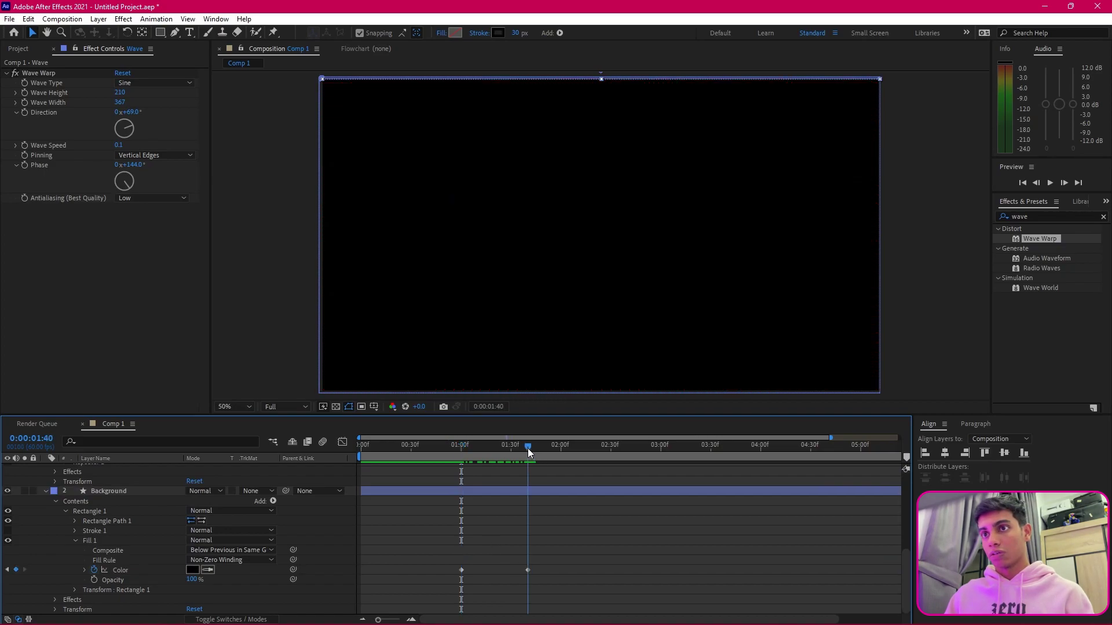
scroll(249, 522, up, 5)
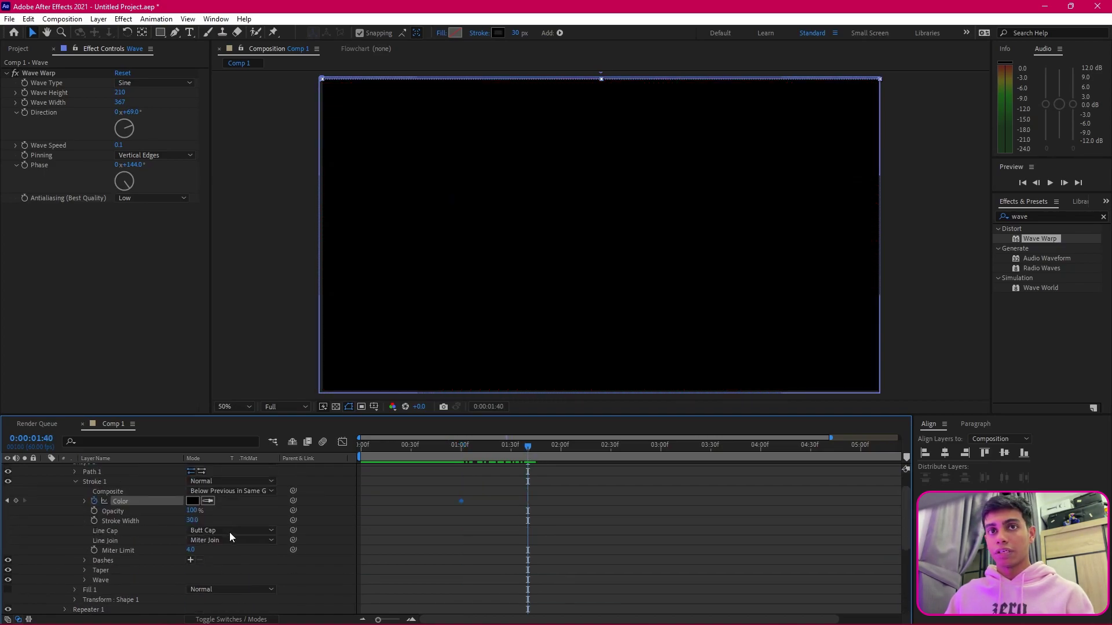
click(192, 502)
click(814, 324)
- Copy the Background fill's red hex value at the 1:00 keyframe
scroll(589, 538, down, 5)
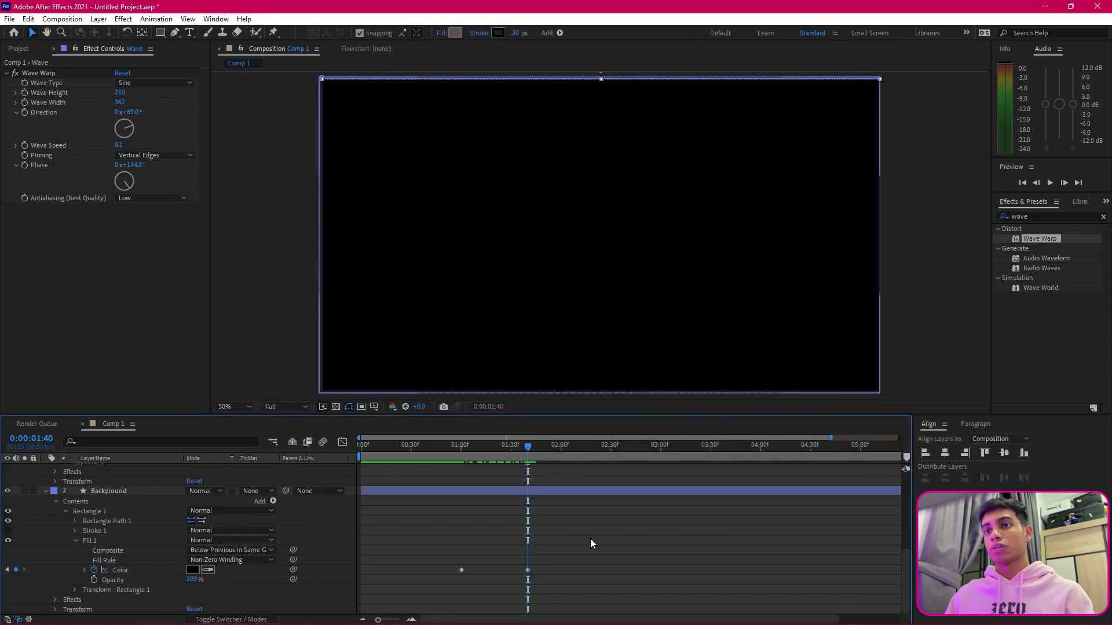
click(463, 447)
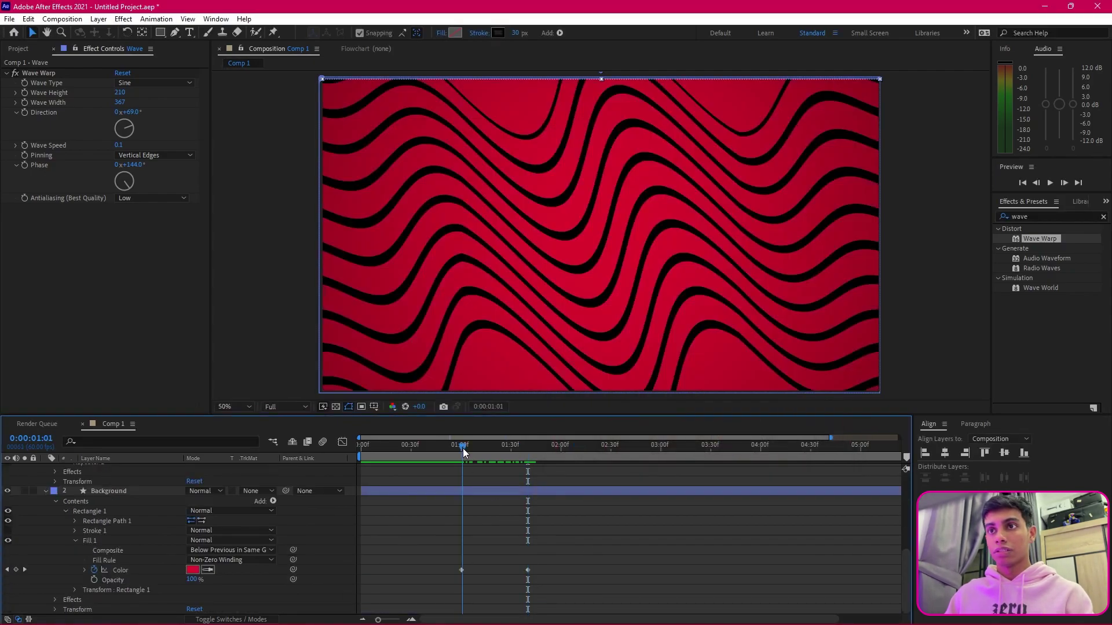
click(462, 447)
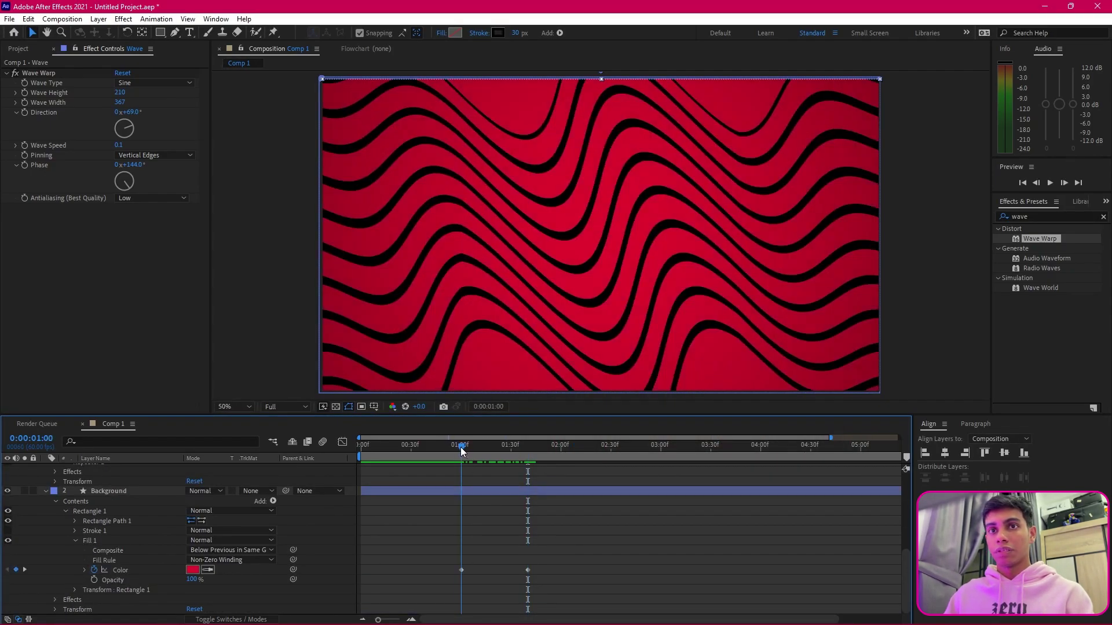
click(192, 570)
key(ctrl+c)
click(819, 325)
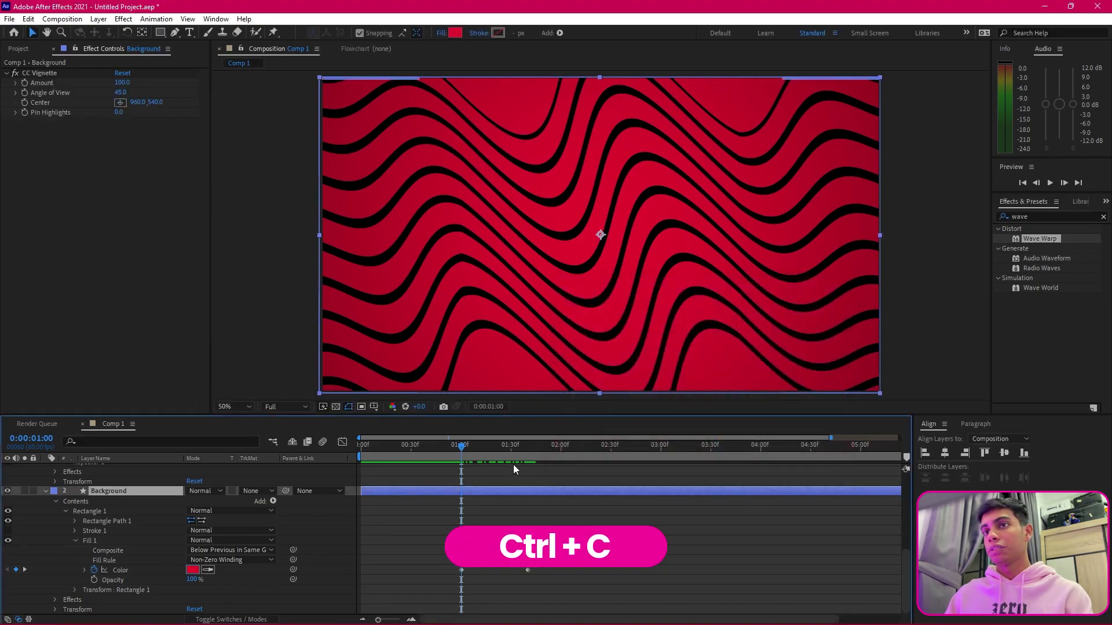
- Paste the red hex into the Wave stroke colour at 1:40 and preview the transition
click(527, 449)
scroll(440, 509, up, 8)
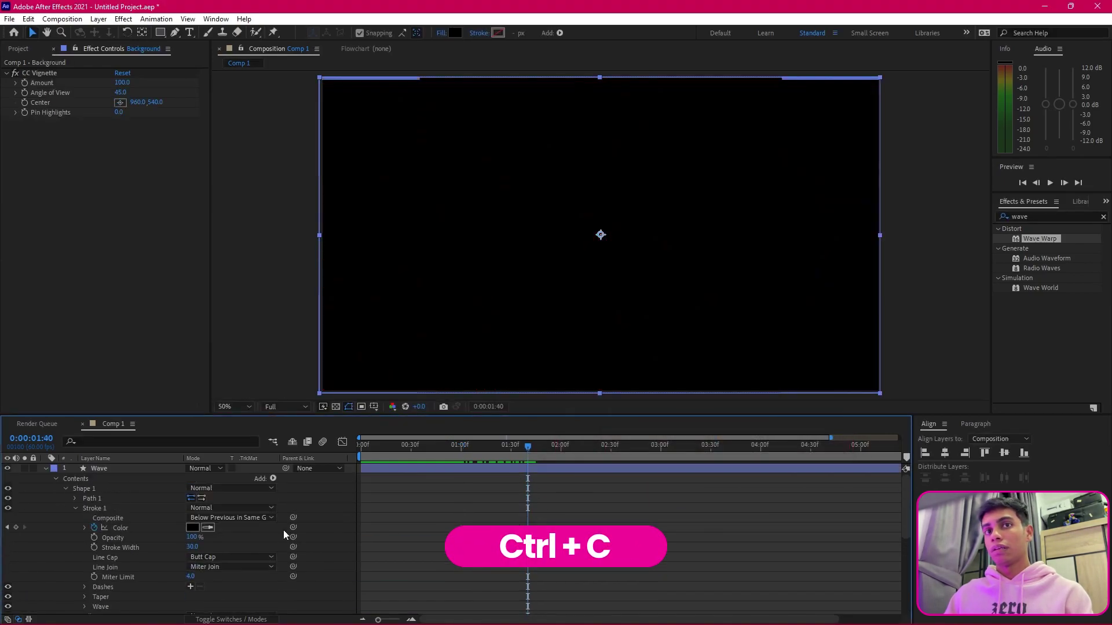
click(192, 527)
key(ctrl+v)
key(Return)
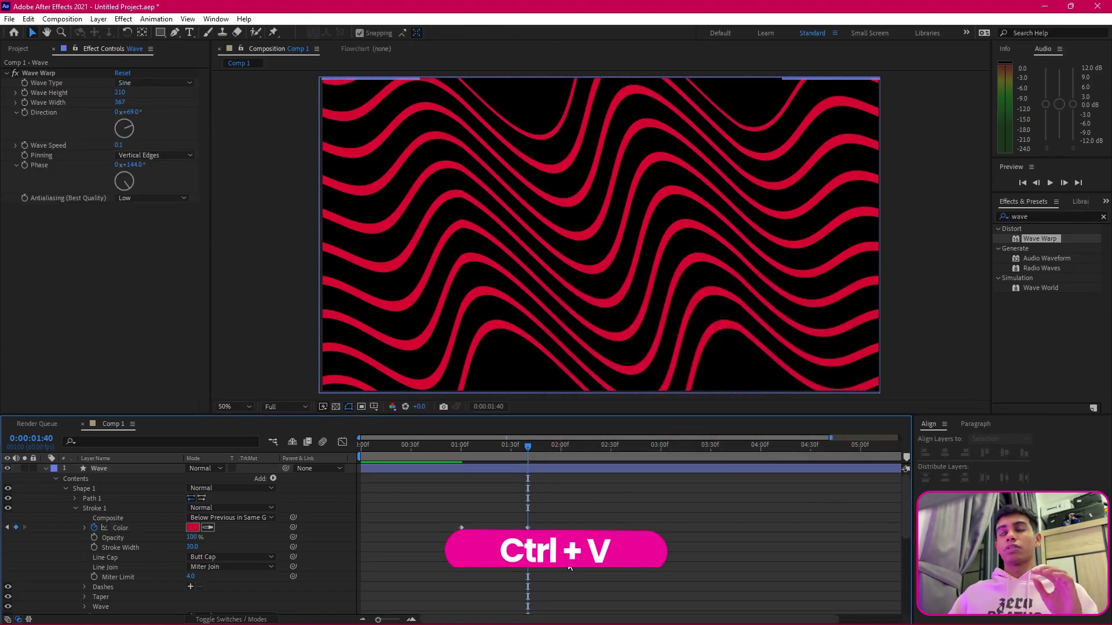
drag(523, 458, 588, 493)
- Move from the 1:40 keyframe to 0:00:02:40
scroll(583, 491, down, 2)
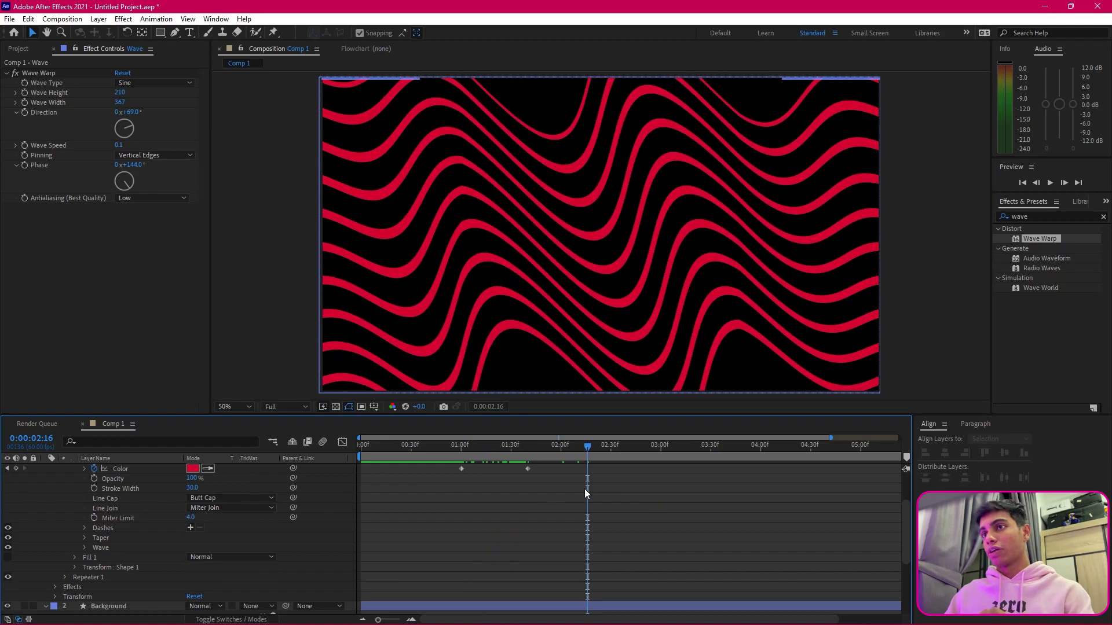
scroll(585, 488, up, 2)
drag(549, 446, 528, 447)
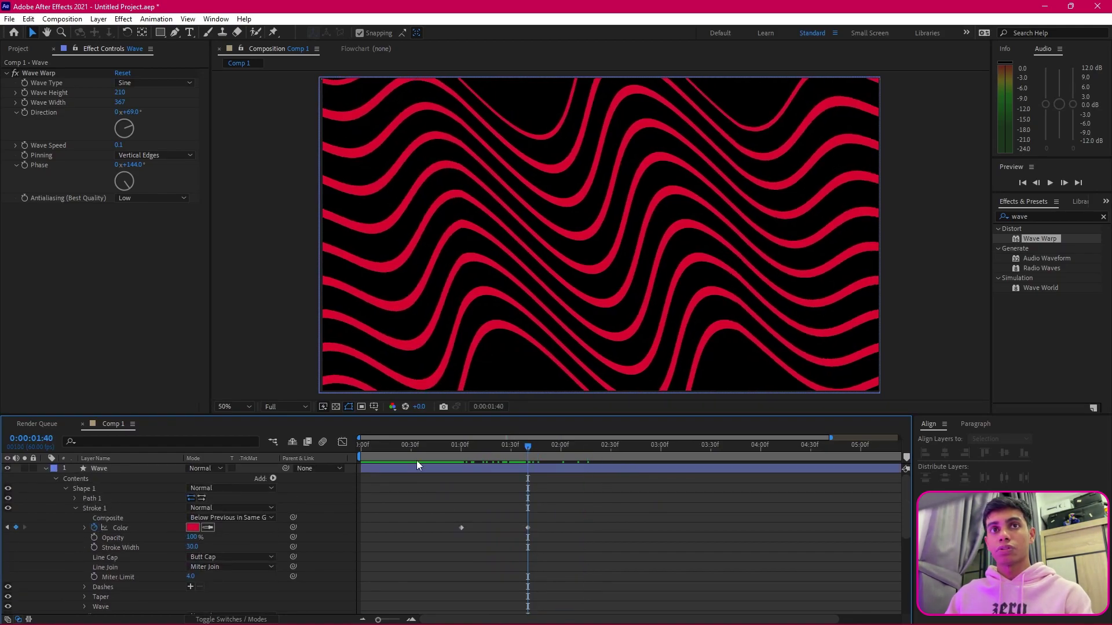
click(43, 440)
click(45, 440)
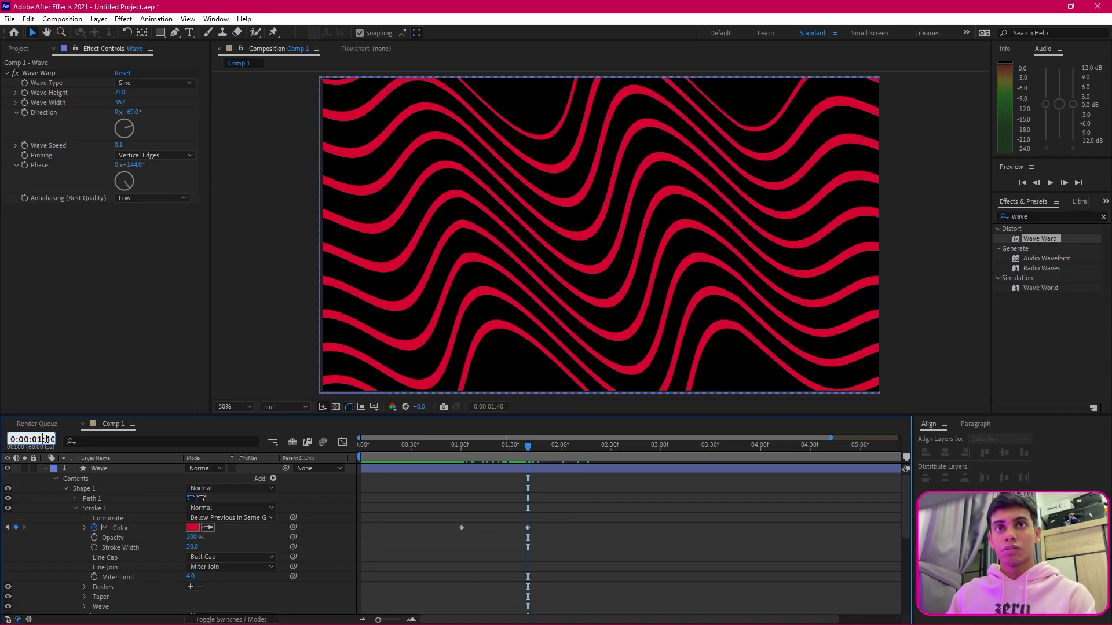
key(Return)
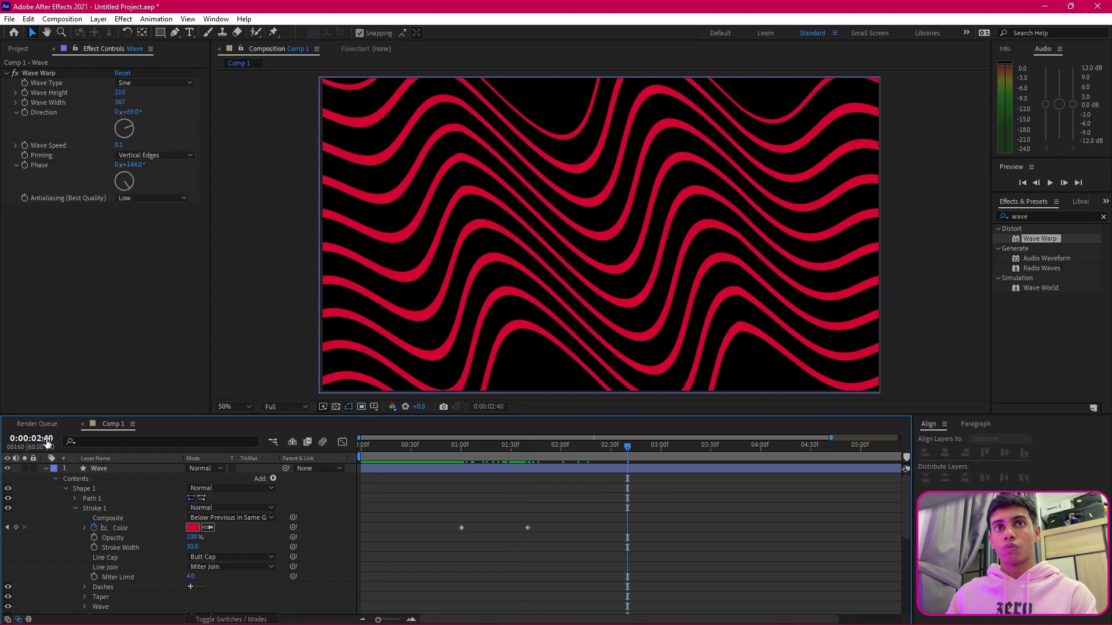
- Copy the red 1:40 Stroke Color keyframe and paste it at 2:40
scroll(591, 533, down, 1)
scroll(580, 533, up, 3)
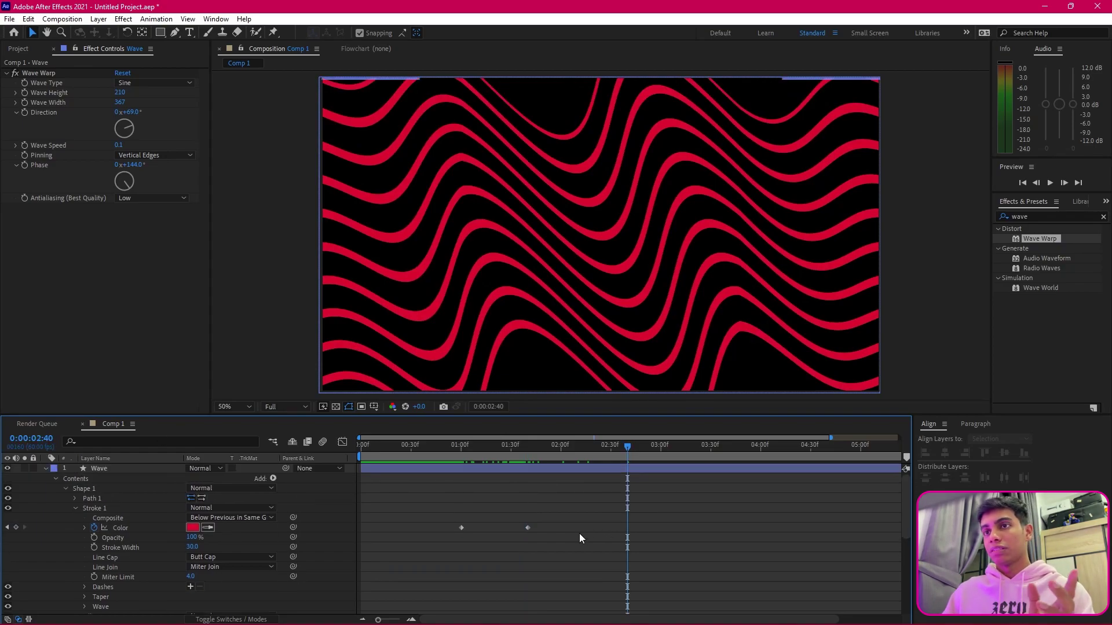
drag(552, 521, 406, 544)
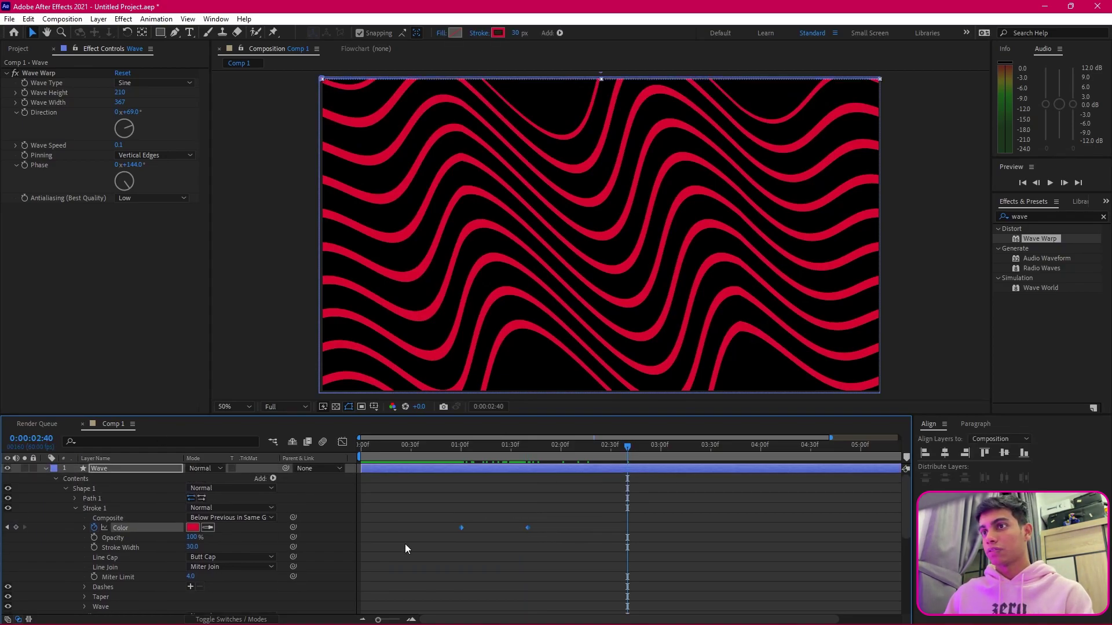
click(539, 547)
click(527, 528)
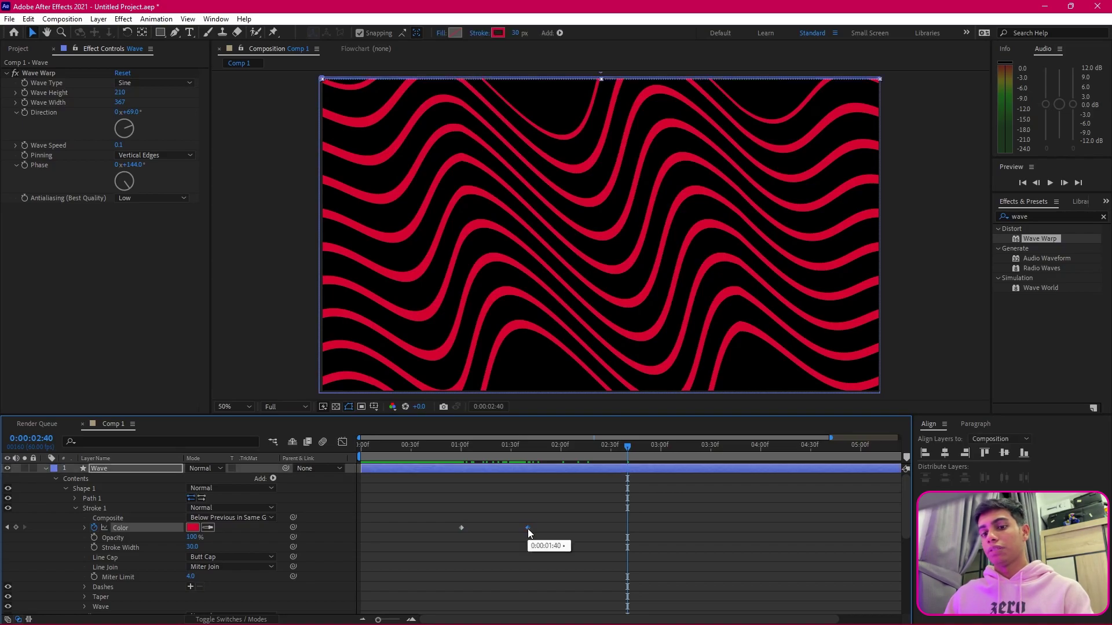
key(ctrl+c)
key(ctrl+v)
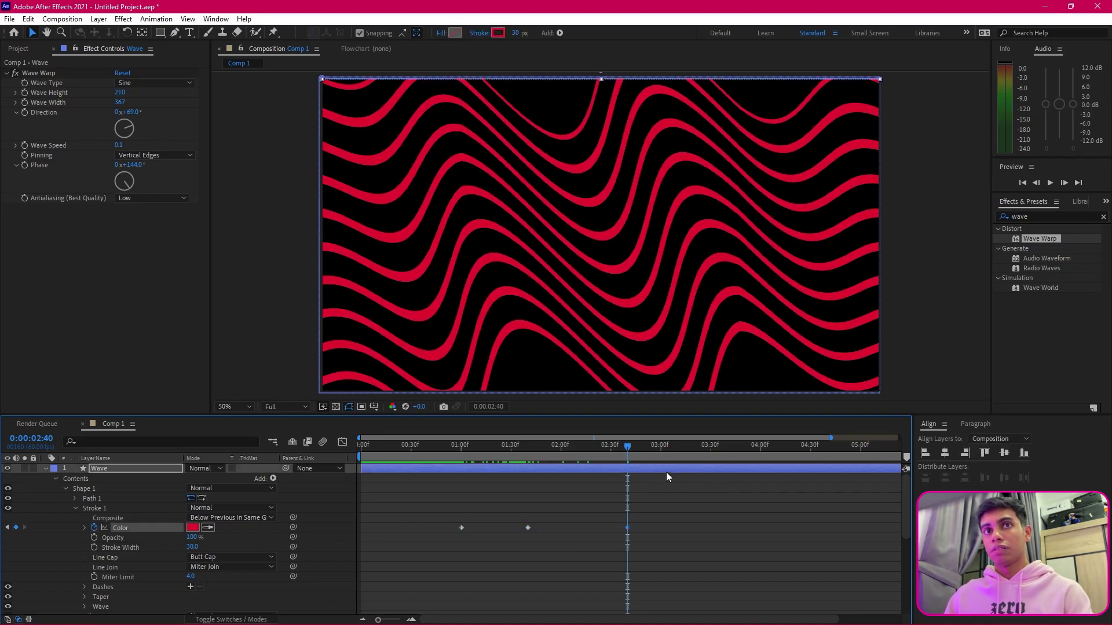
- Advance the current time by +40 frames, toward 4:00
click(30, 438)
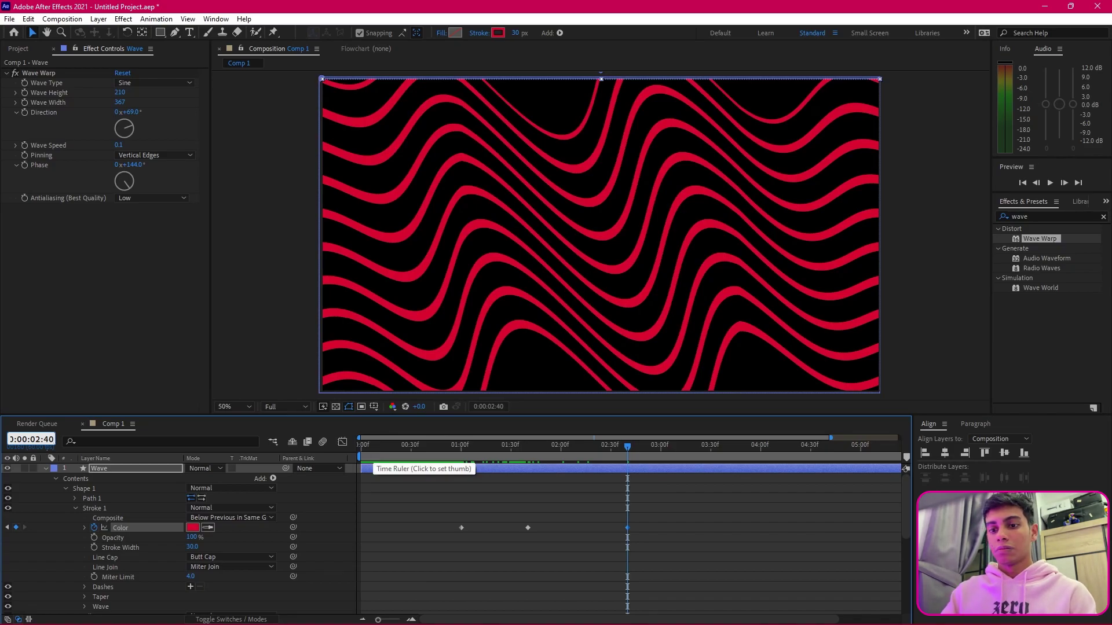
text(+40)
key(Return)
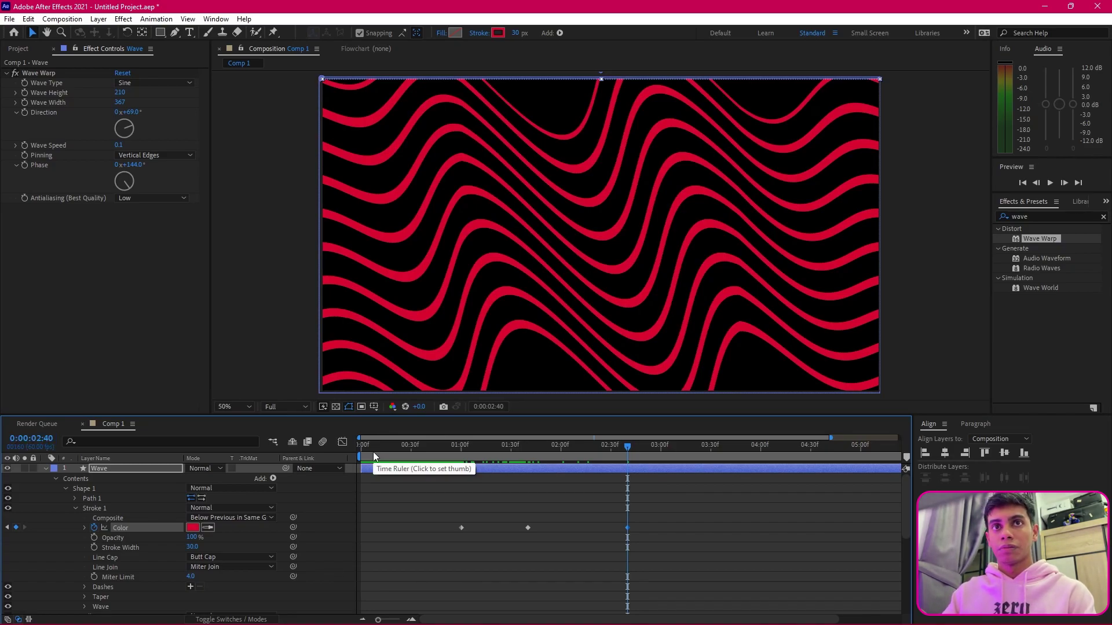
drag(654, 451, 711, 474)
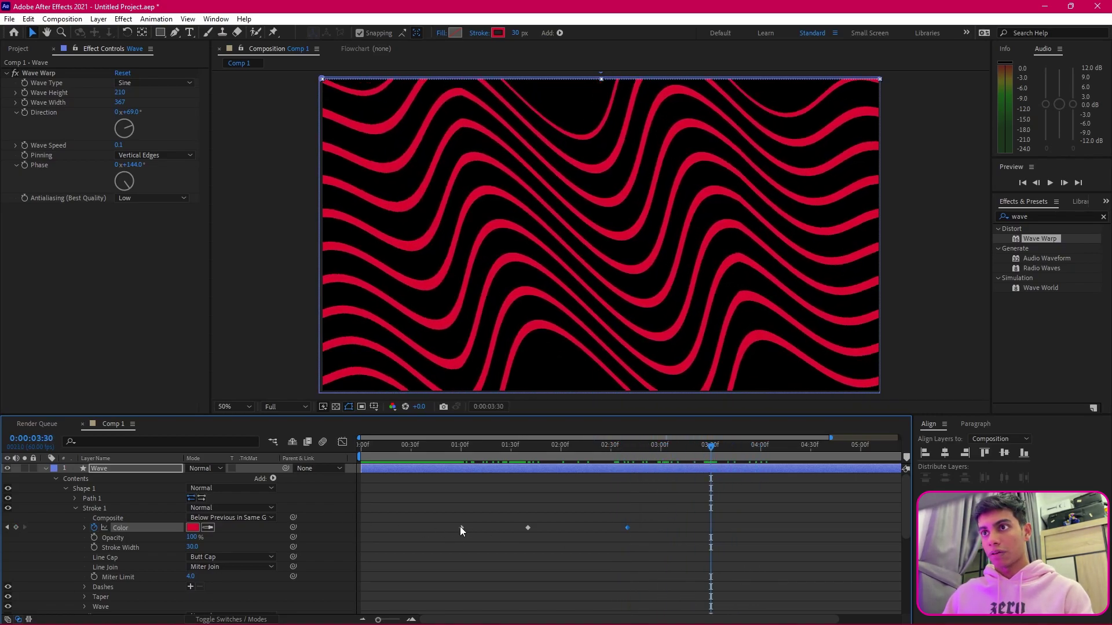
- Add a black Wave stroke colour keyframe and slide it to about 3:20
key(ctrl+v)
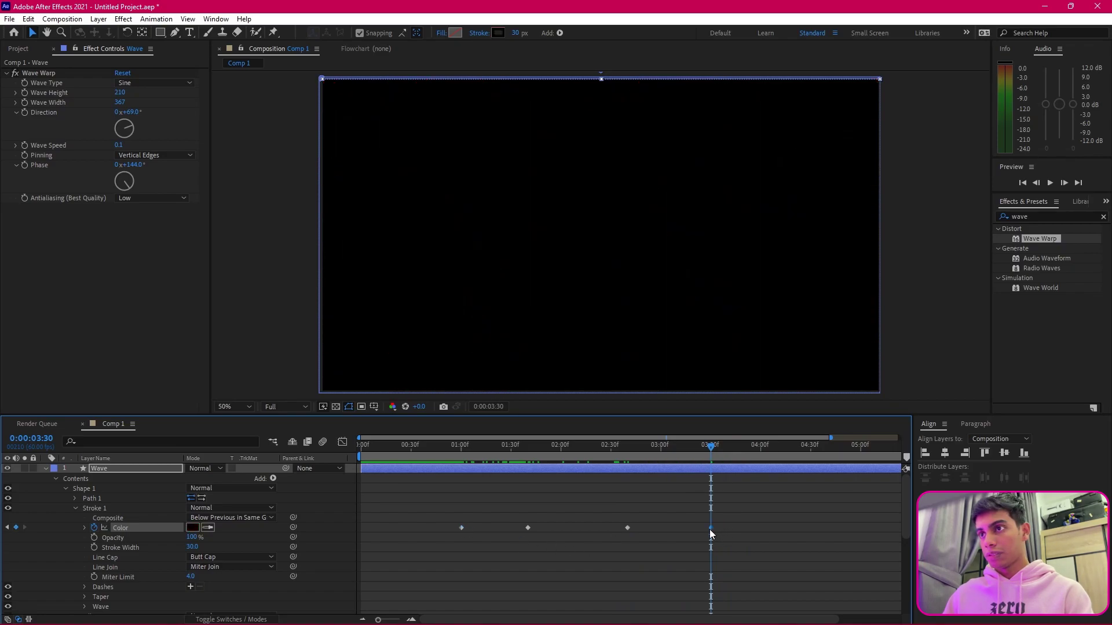
drag(710, 529, 694, 529)
click(693, 451)
scroll(707, 537, down, 5)
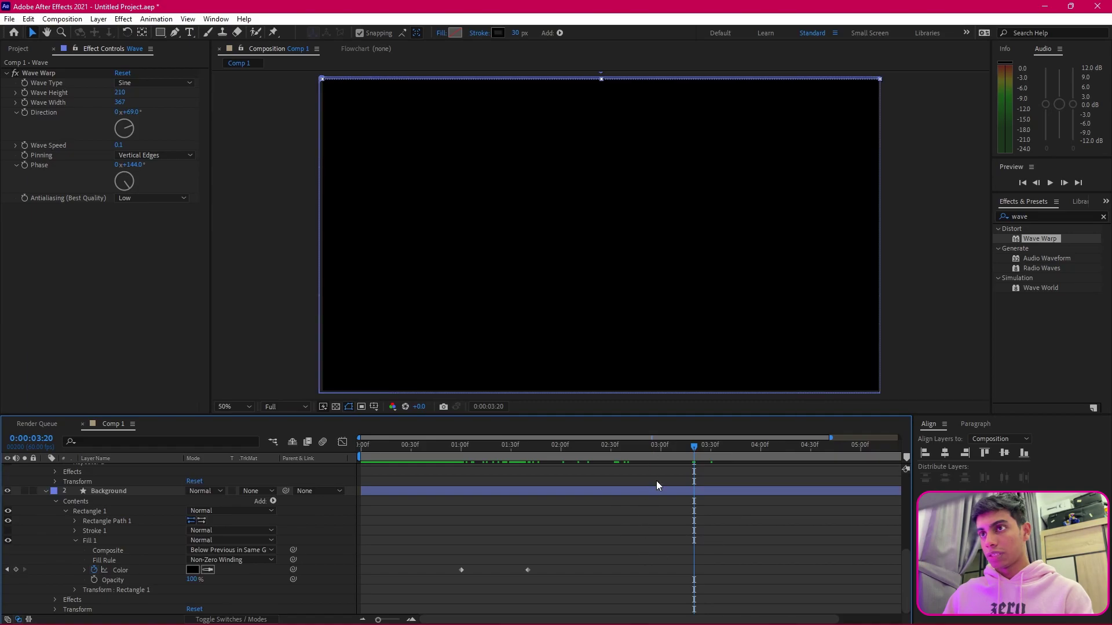
scroll(657, 485, up, 5)
drag(625, 450, 628, 451)
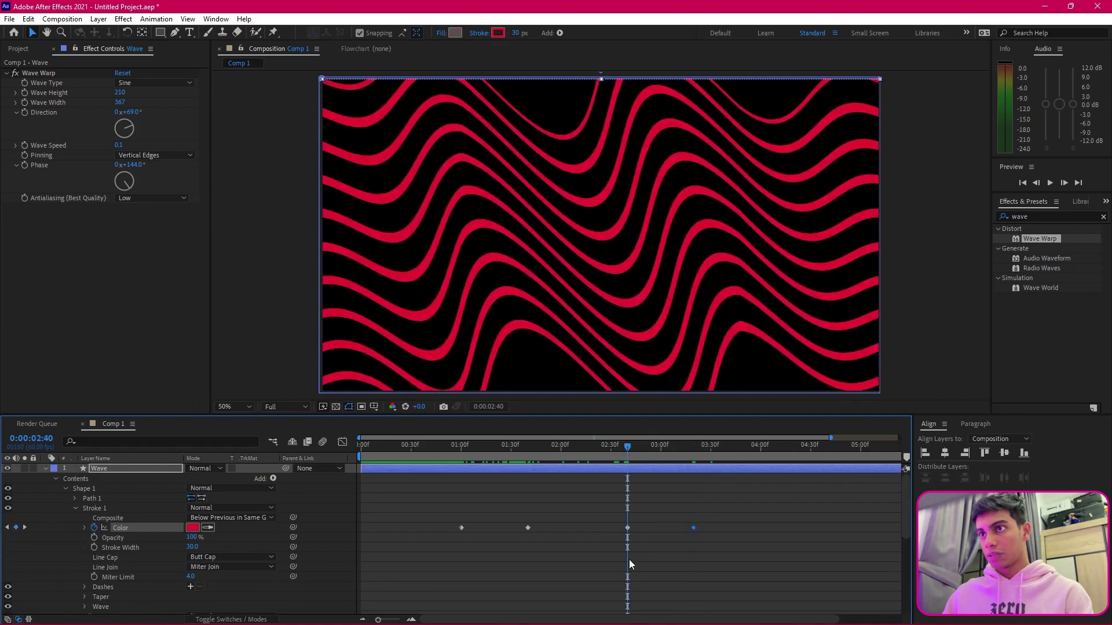
- Keyframe the Background fill black at 2:40 and red at 3:20
scroll(629, 559, down, 5)
click(528, 571)
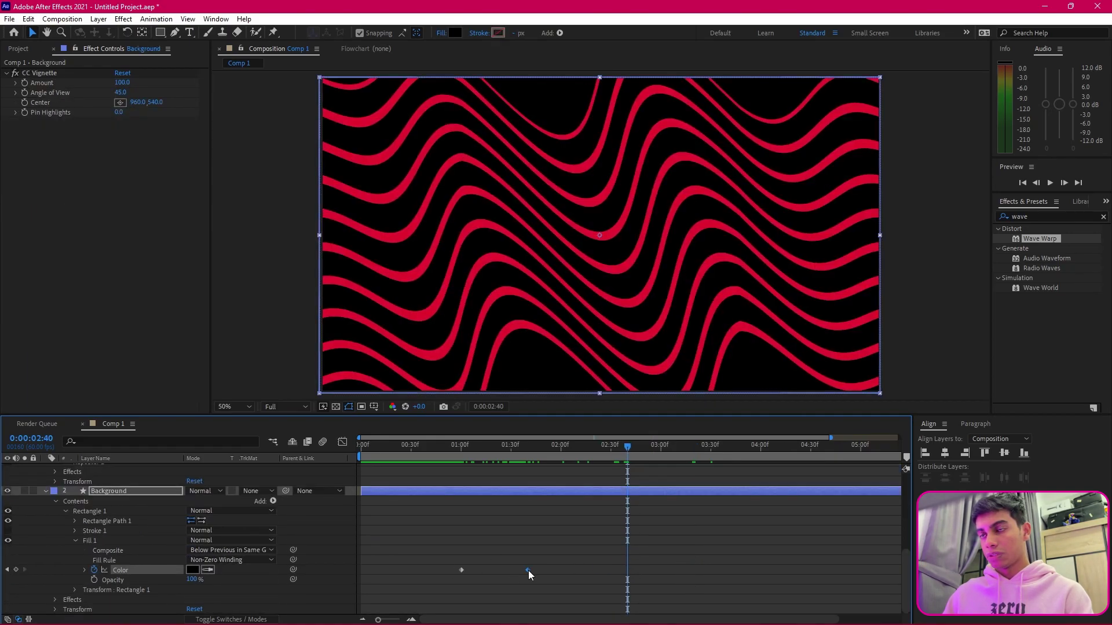
key(ctrl+v)
scroll(718, 535, up, 5)
click(693, 453)
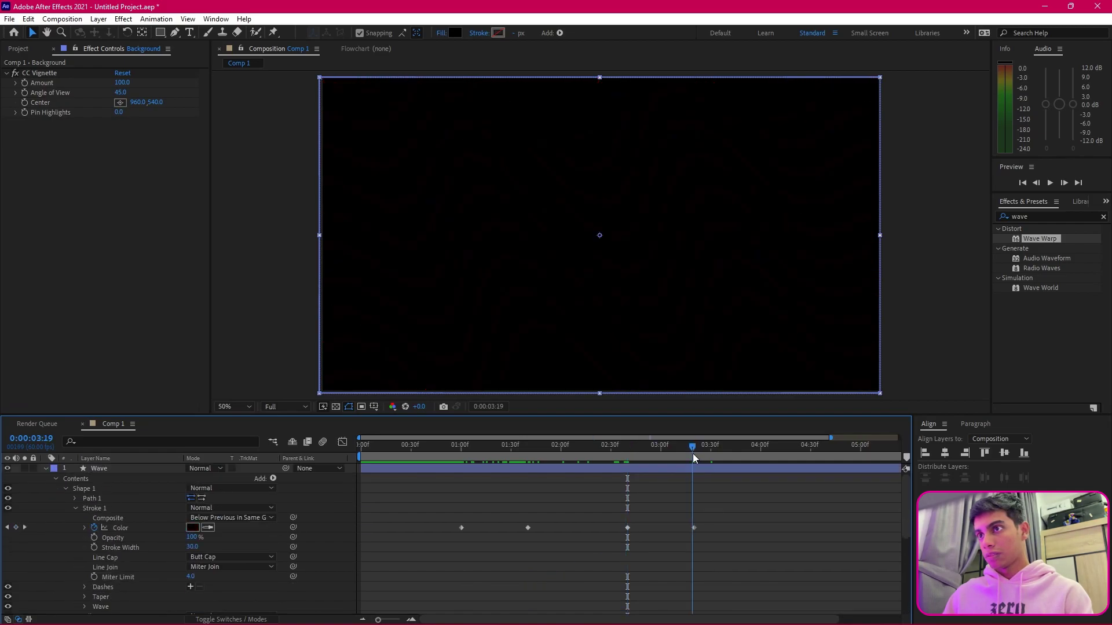
scroll(579, 515, down, 5)
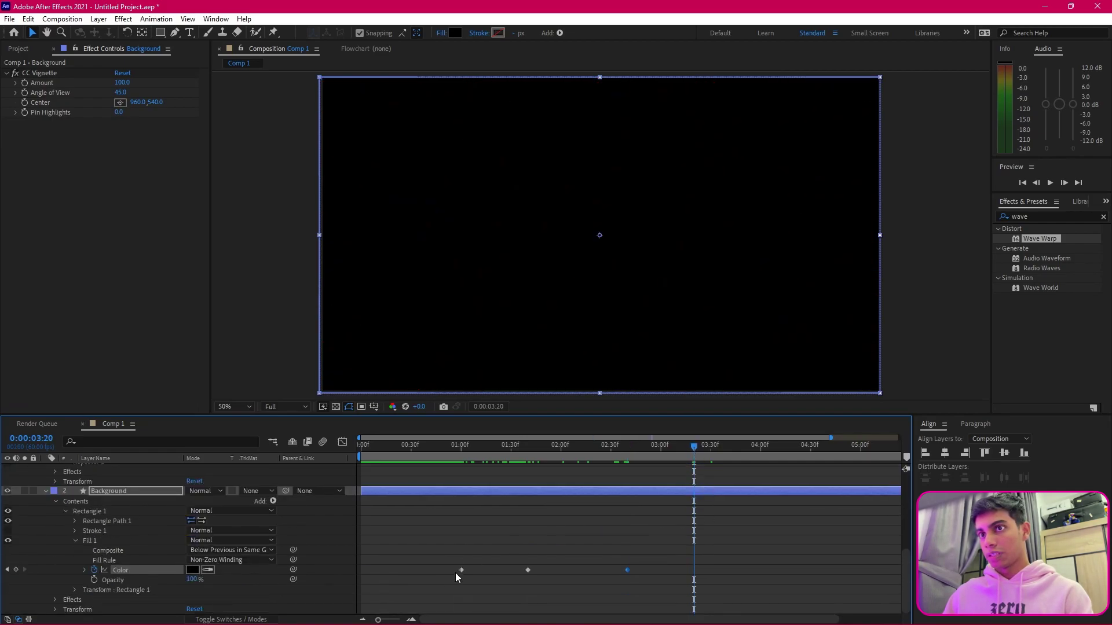
key(ctrl+c)
key(ctrl+v)
- Return to the start and preview the colour animation
scroll(710, 527, up, 5)
drag(693, 449, 488, 469)
key(Home)
scroll(289, 480, up, 3)
key(space)
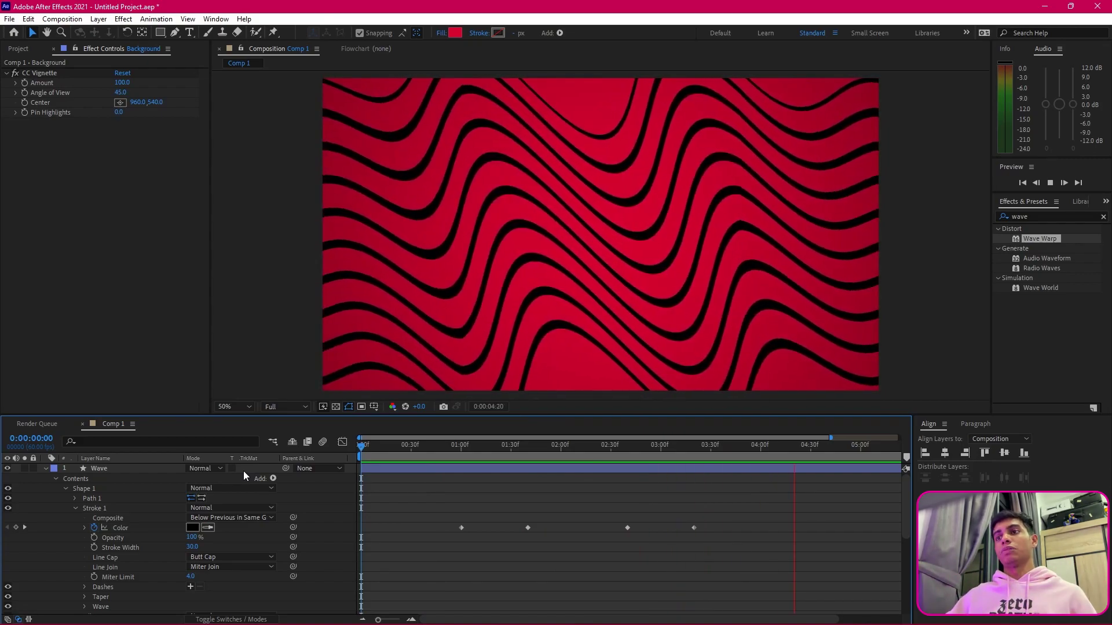
- Shift both layers' last colour keyframes so the swap back starts at 3:30
click(537, 467)
drag(724, 518, 617, 541)
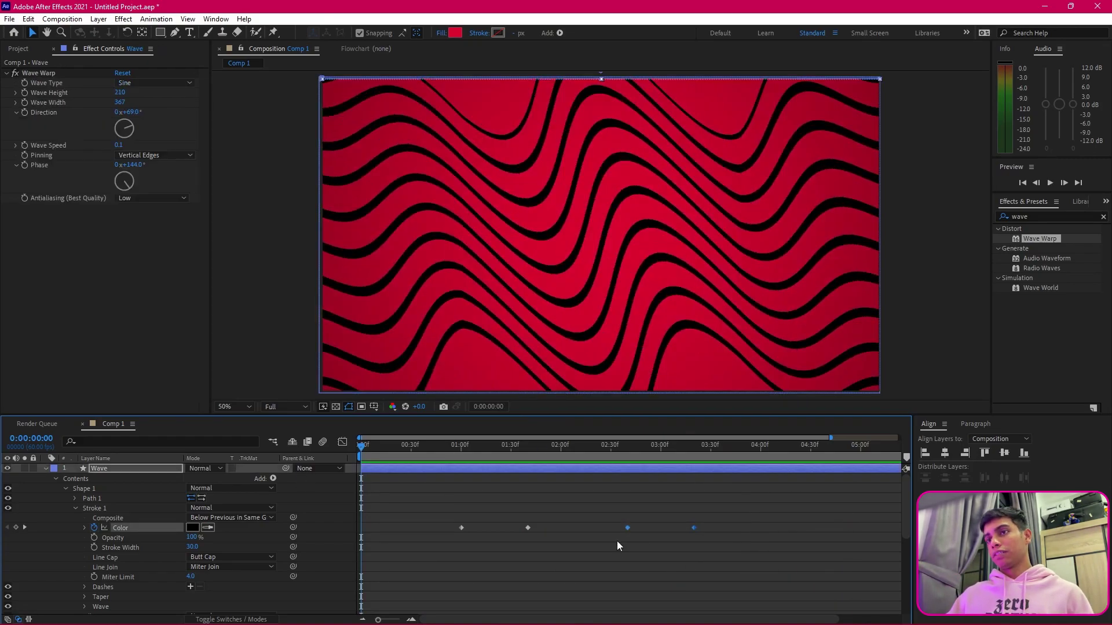
scroll(645, 519, down, 2)
drag(721, 491, 715, 561)
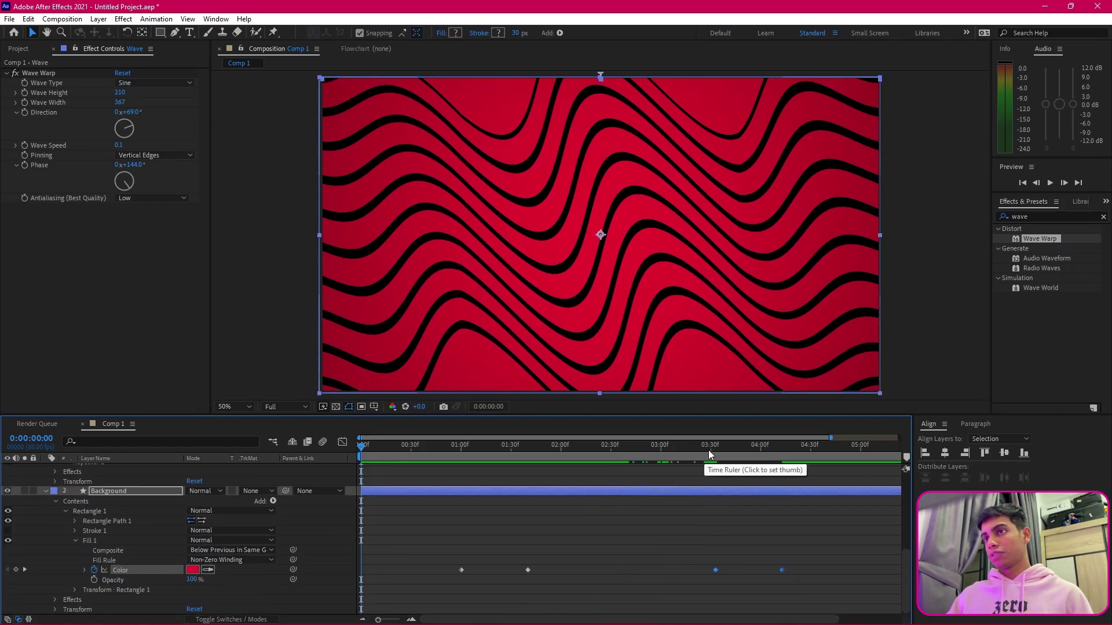
click(710, 450)
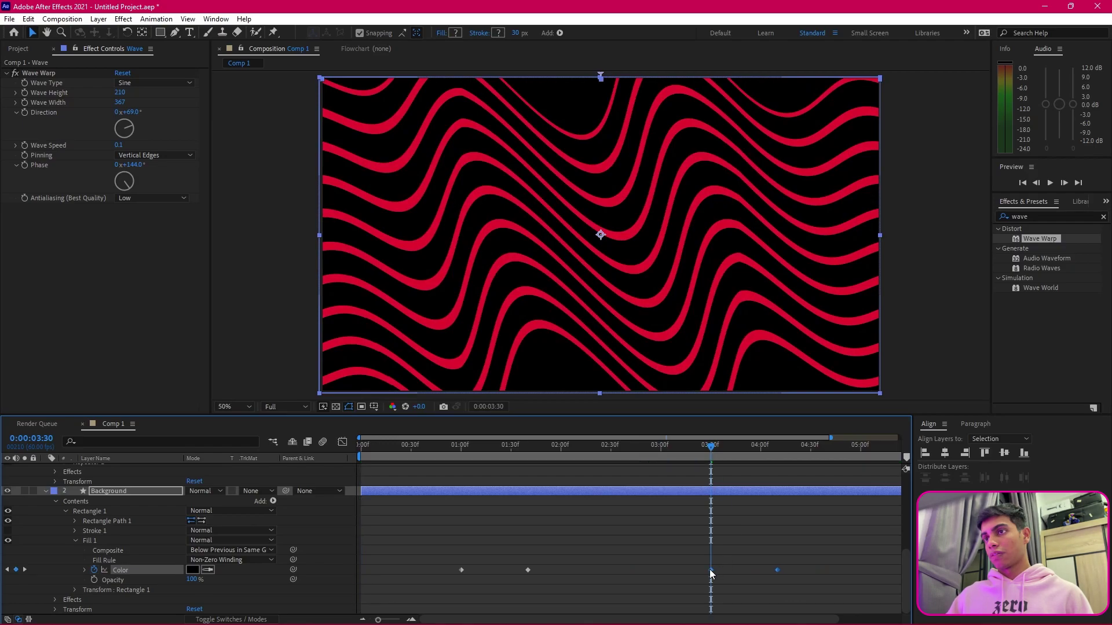
- Zoom the timeline out to show 6 seconds and play the animation
scroll(752, 554, up, 5)
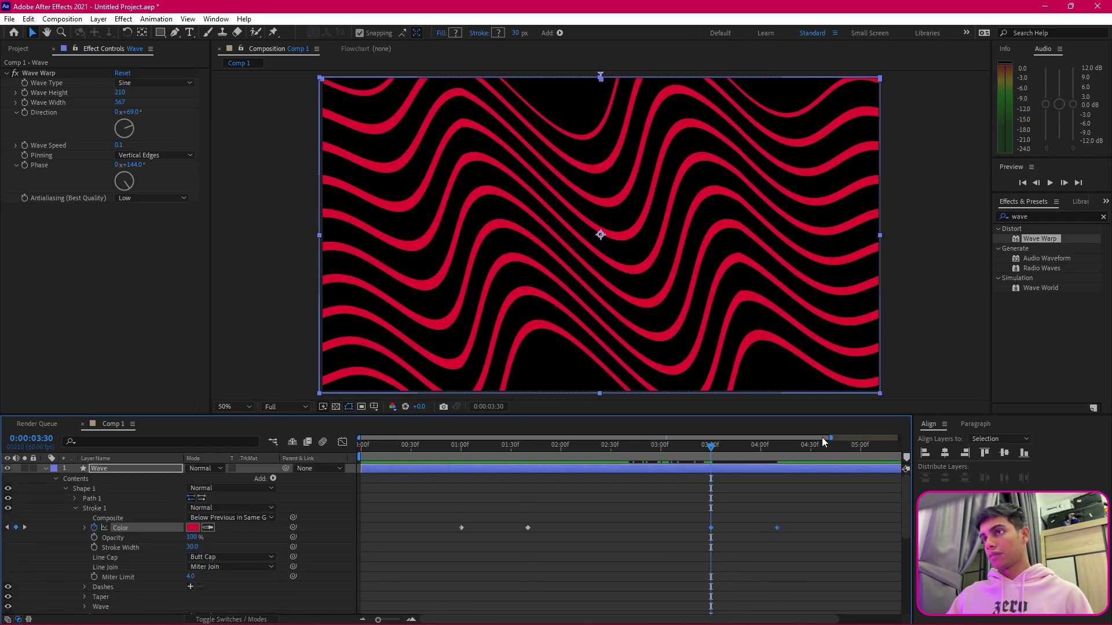
drag(855, 439, 802, 467)
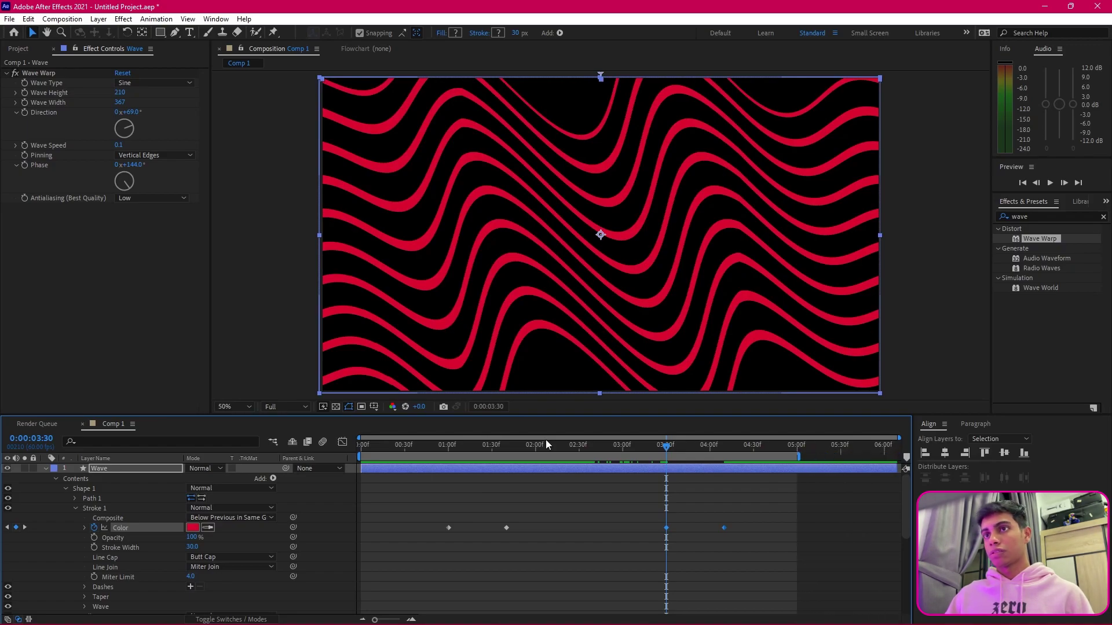
key(space)
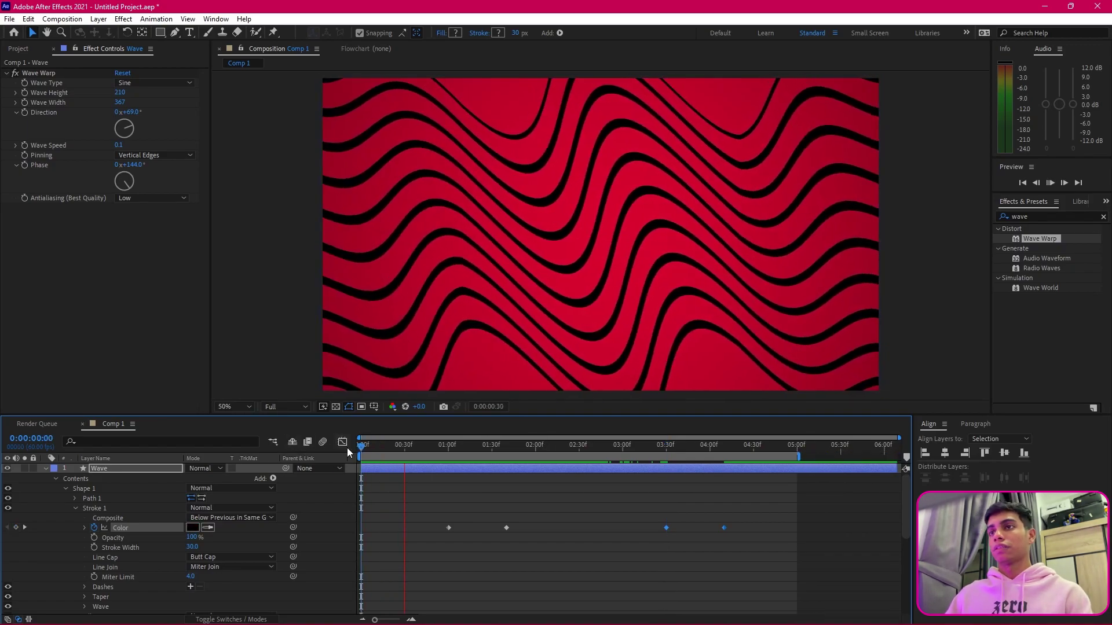